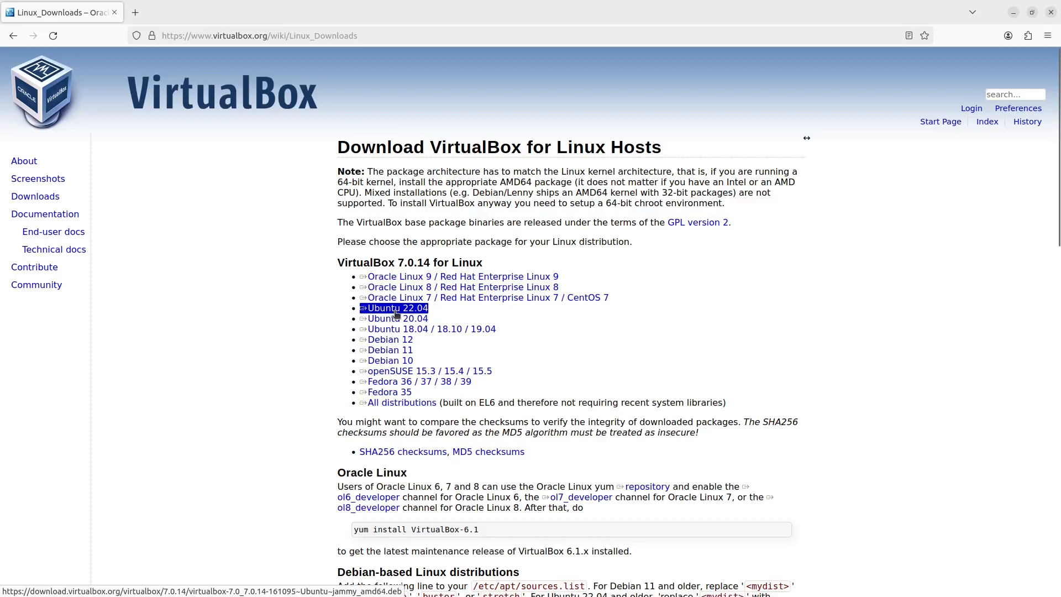
Step: Download the VirtualBox 7.0.14 package for Ubuntu 22.04, saving the file, and minimize the browser
click(395, 310)
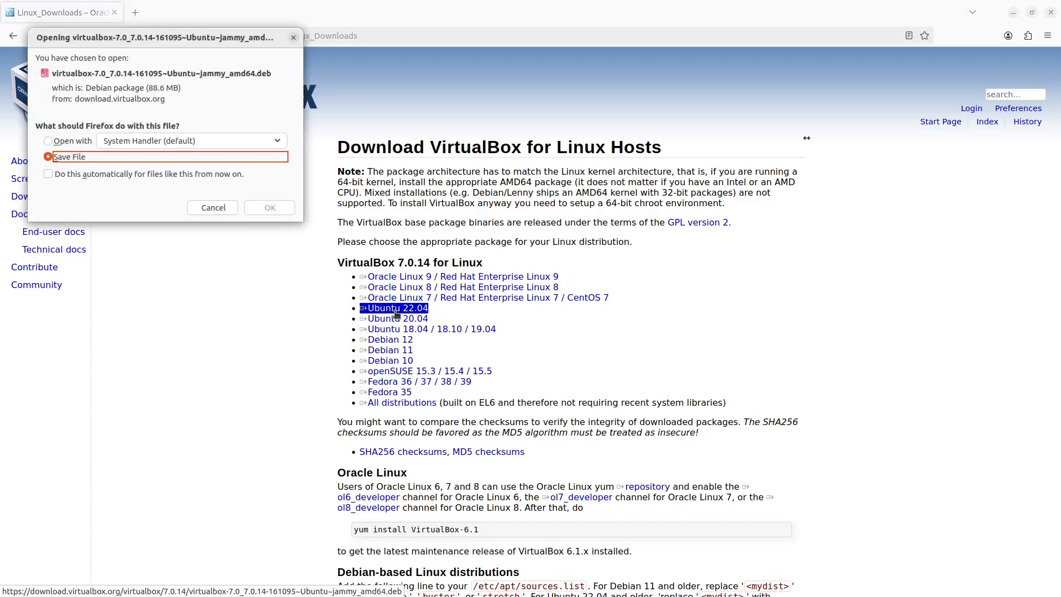
click(271, 208)
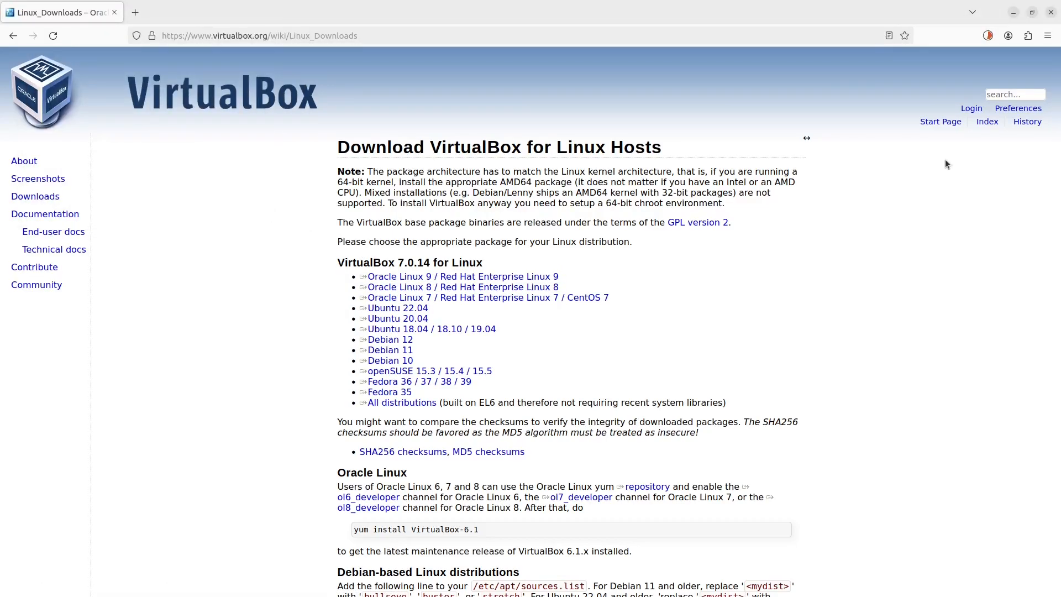
click(1013, 12)
Step: In a new terminal, update the package lists with "sudo apt update" and clear the screen
key(ctrl+alt+t)
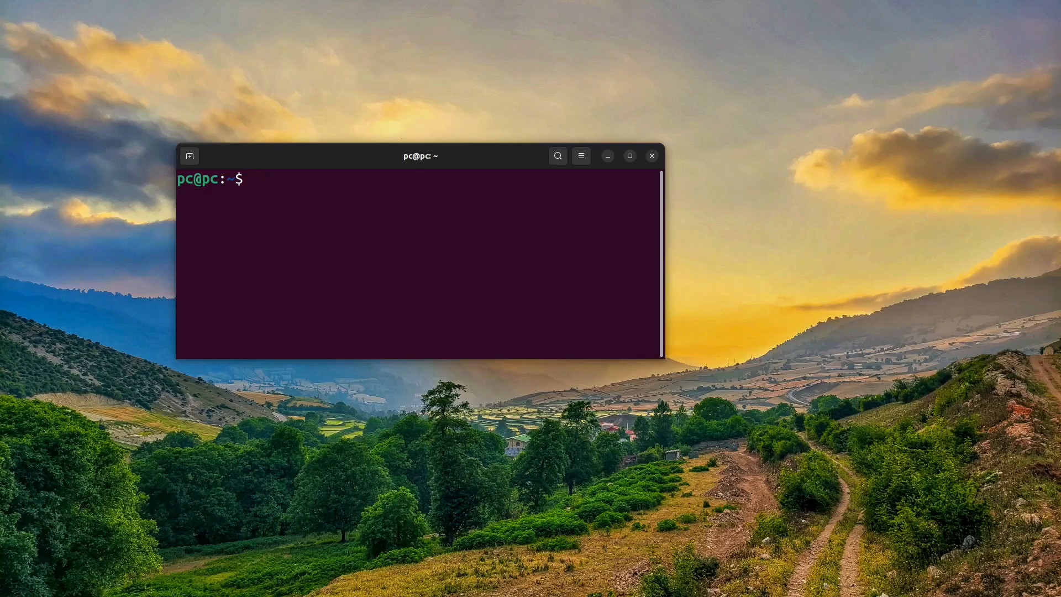
text(sudo apt update)
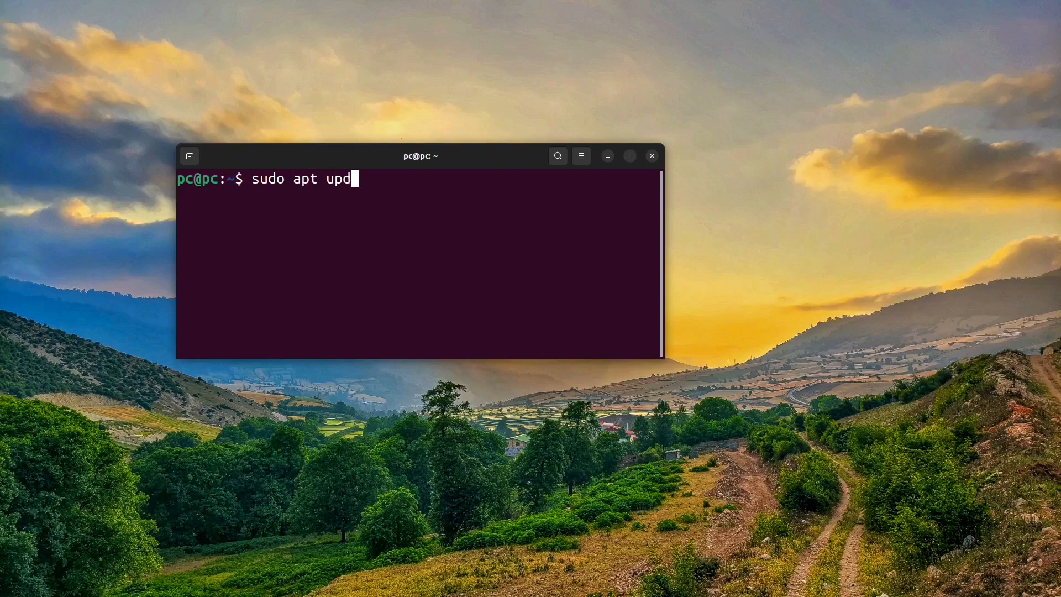
key(Return)
text(clear)
key(Return)
Step: Change to the Downloads directory and list its contents
text(cd D)
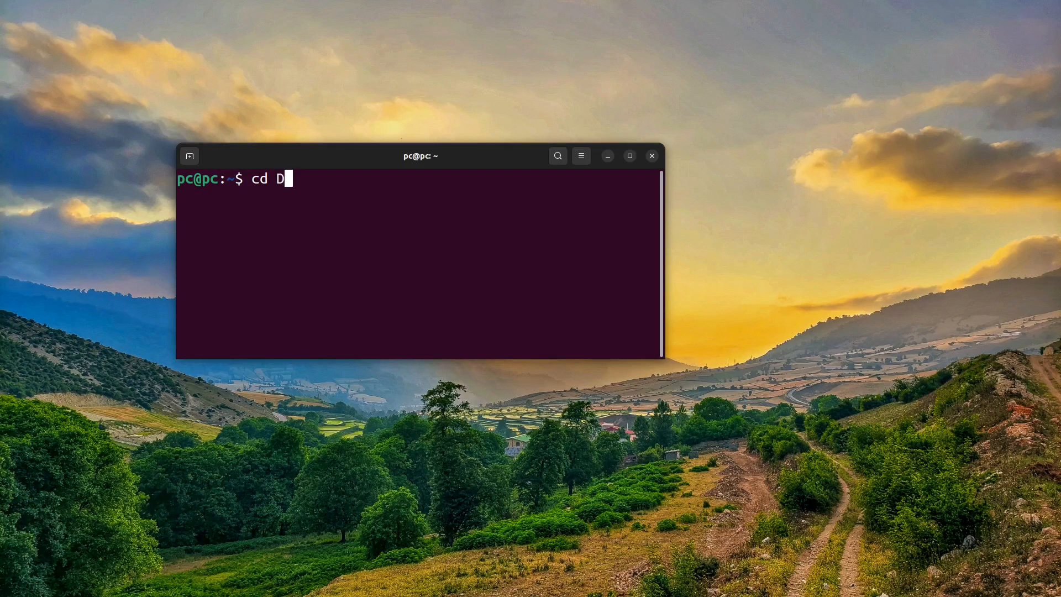
text(ownloads)
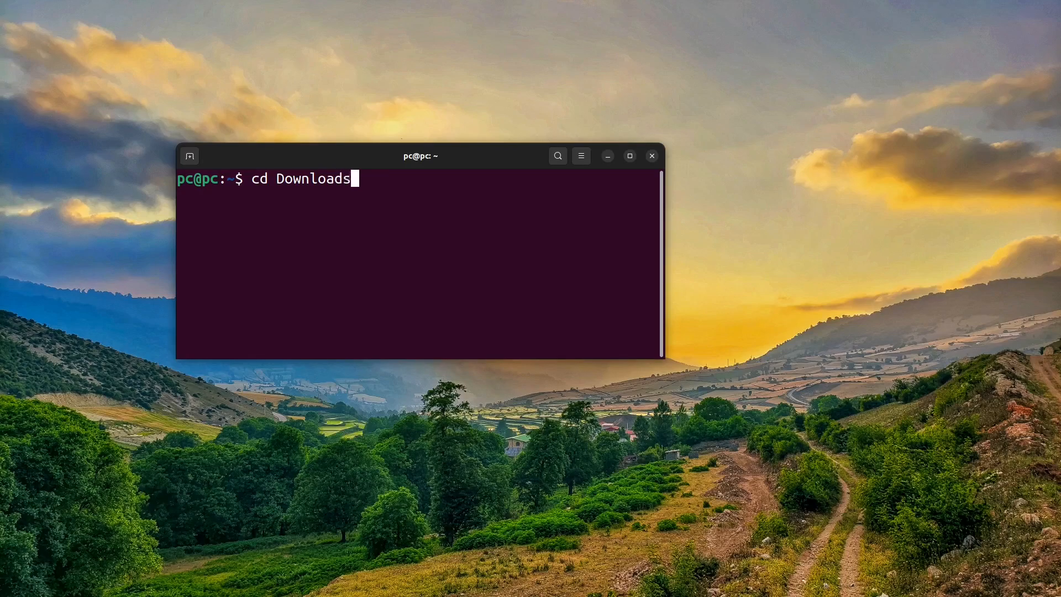
key(Return)
text(ls)
key(Return)
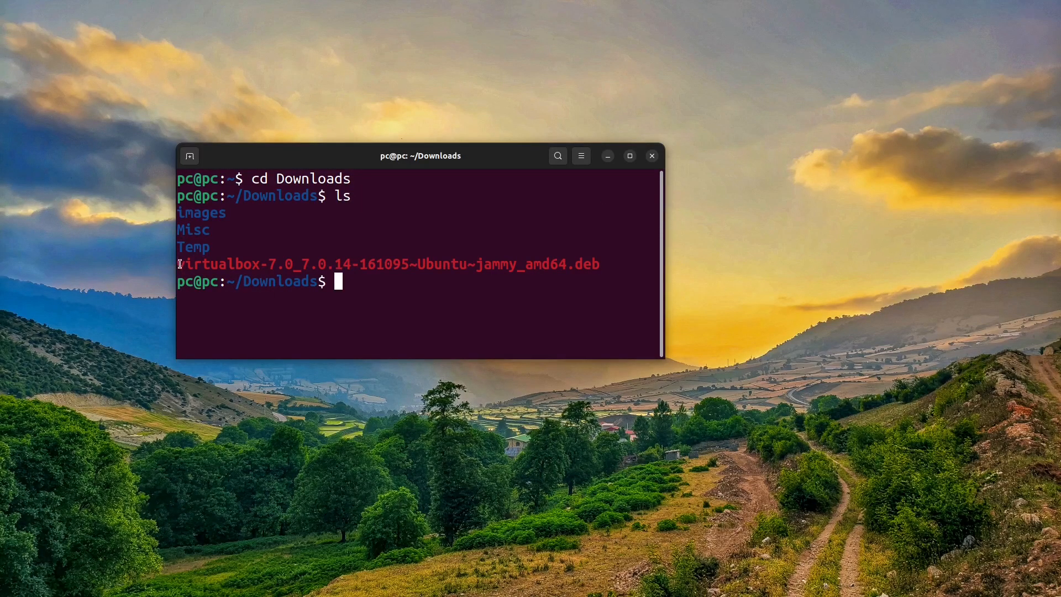
Step: Install virtualbox-7.0_7.0.14-161095~Ubuntu~jammy_amd64.deb with "sudo dpkg -i", copying the file name from the listing, and close the terminal
drag(180, 264, 601, 265)
right_click(551, 263)
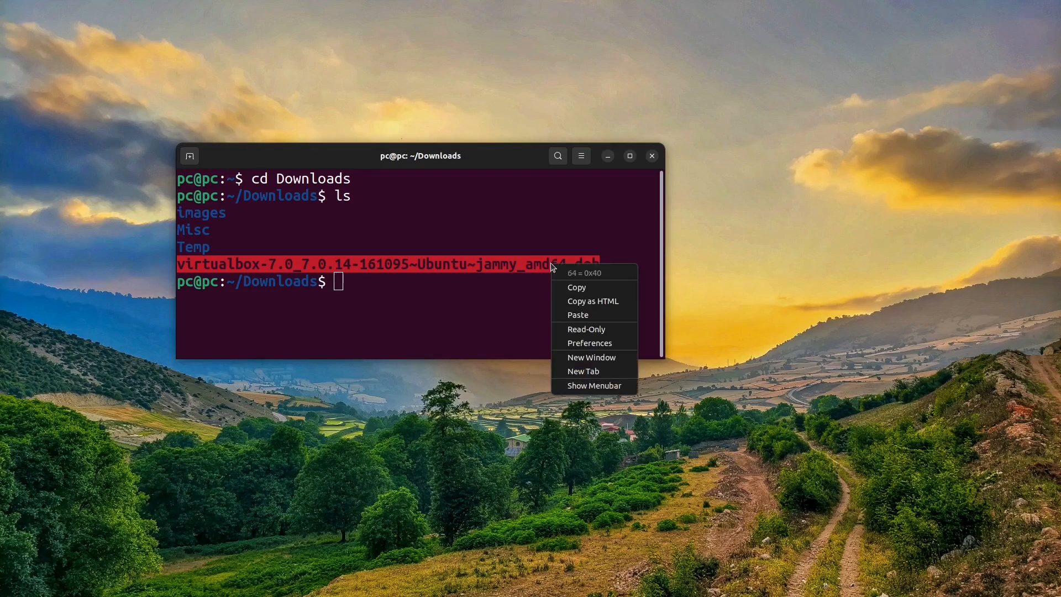
click(583, 288)
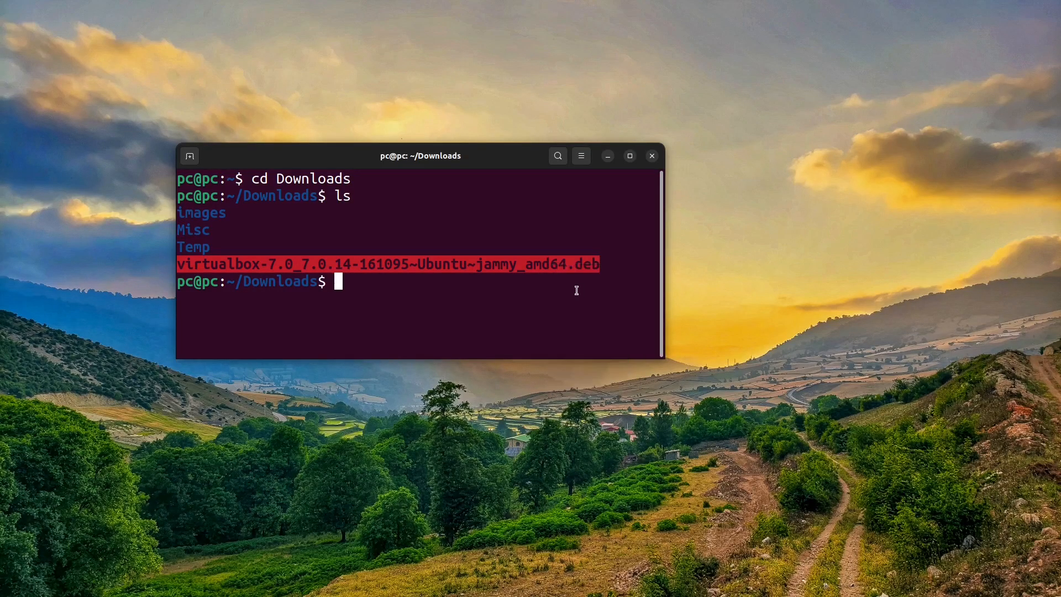
click(575, 290)
text(sudo )
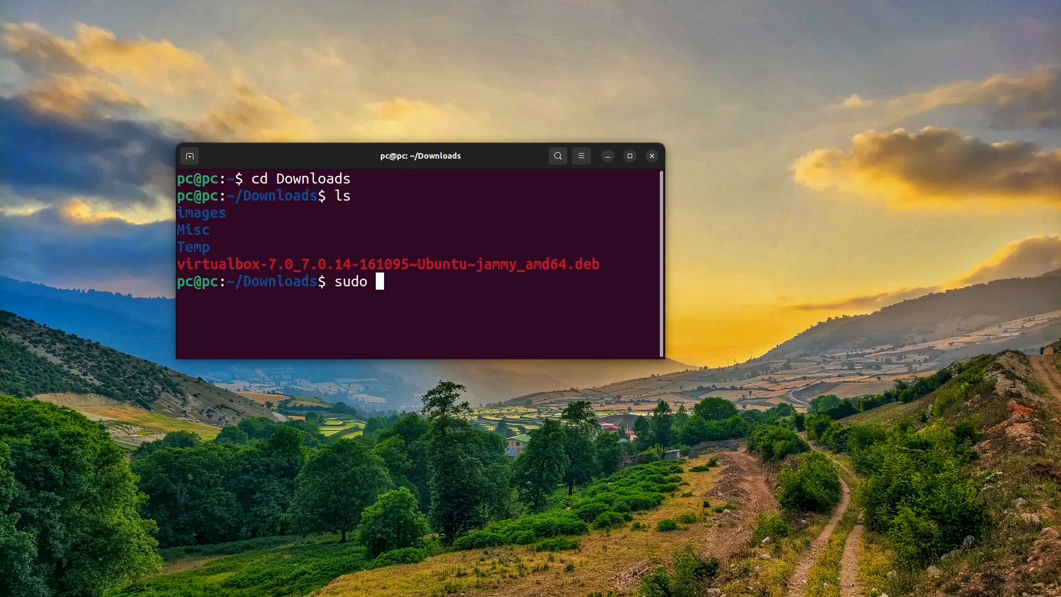
text(dpkg -i)
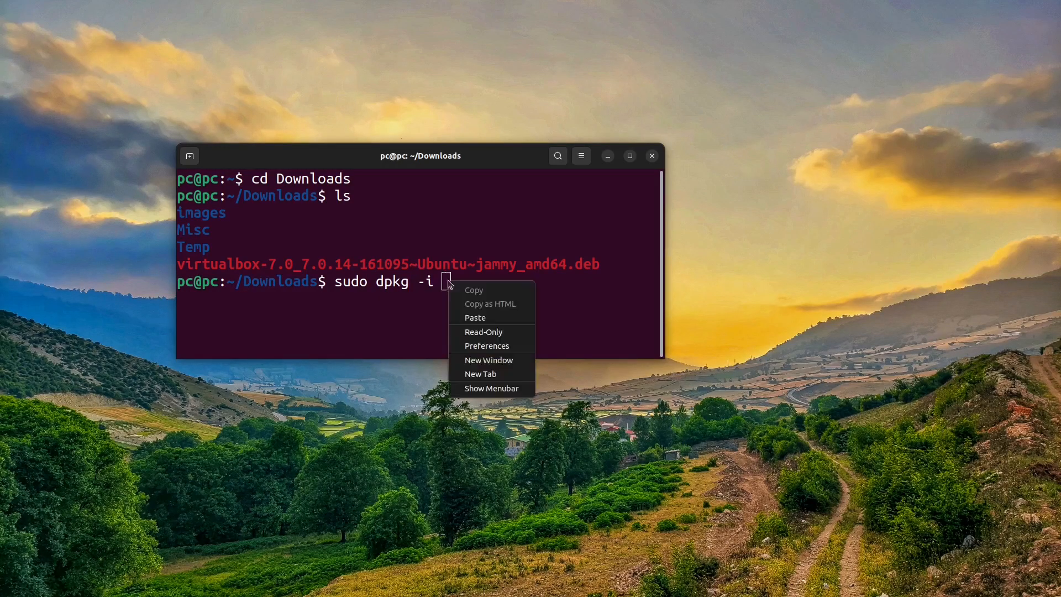
key(ctrl+shift+v)
key(Return)
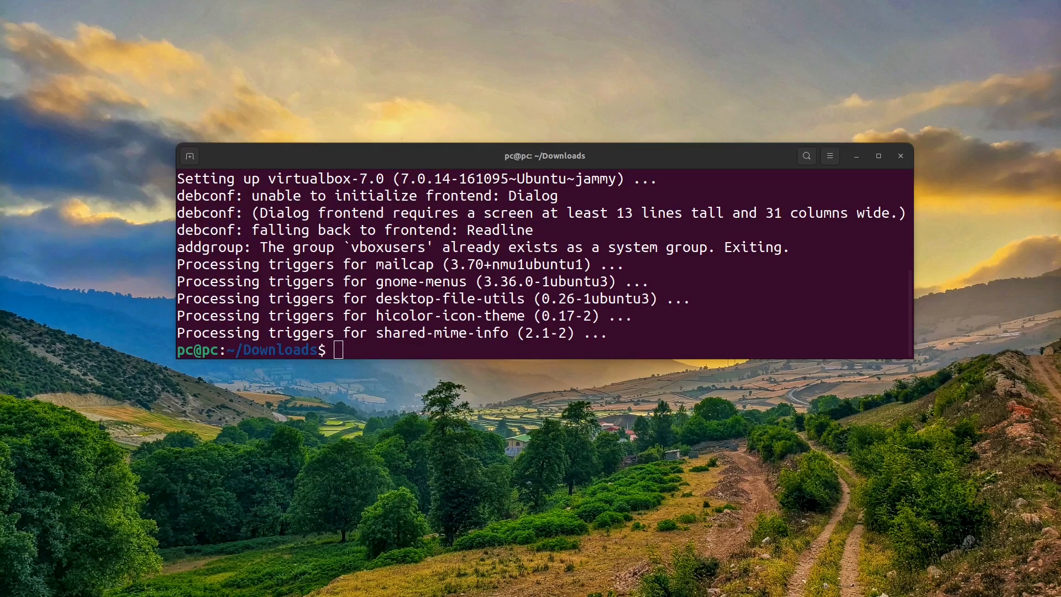
key(alt+F4)
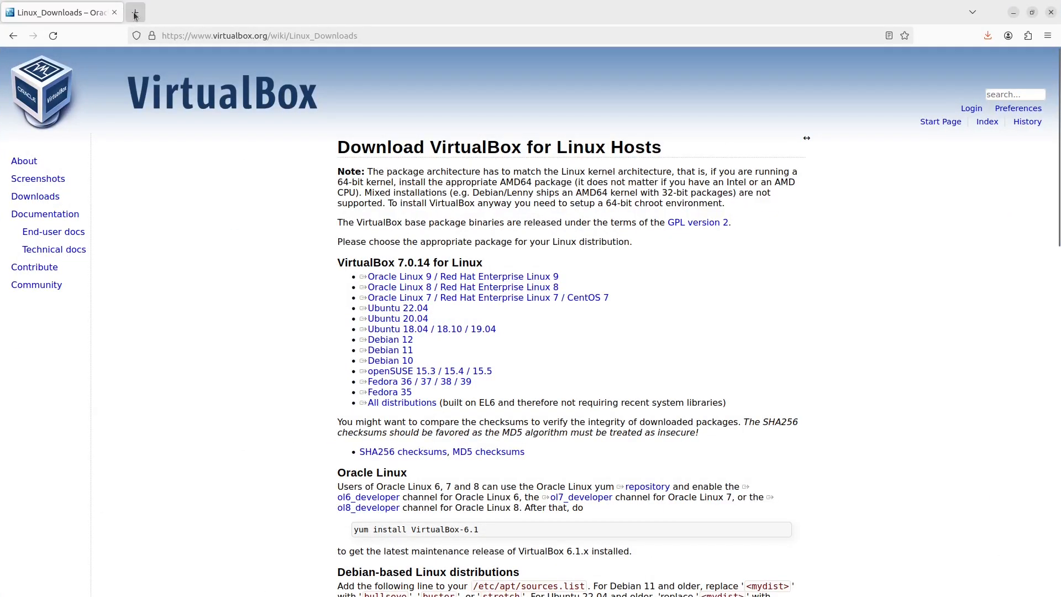
Step: In a new Firefox tab, search for "kalilinux" and go to the official Kali site's download page
click(135, 13)
text(kalilinux)
key(Return)
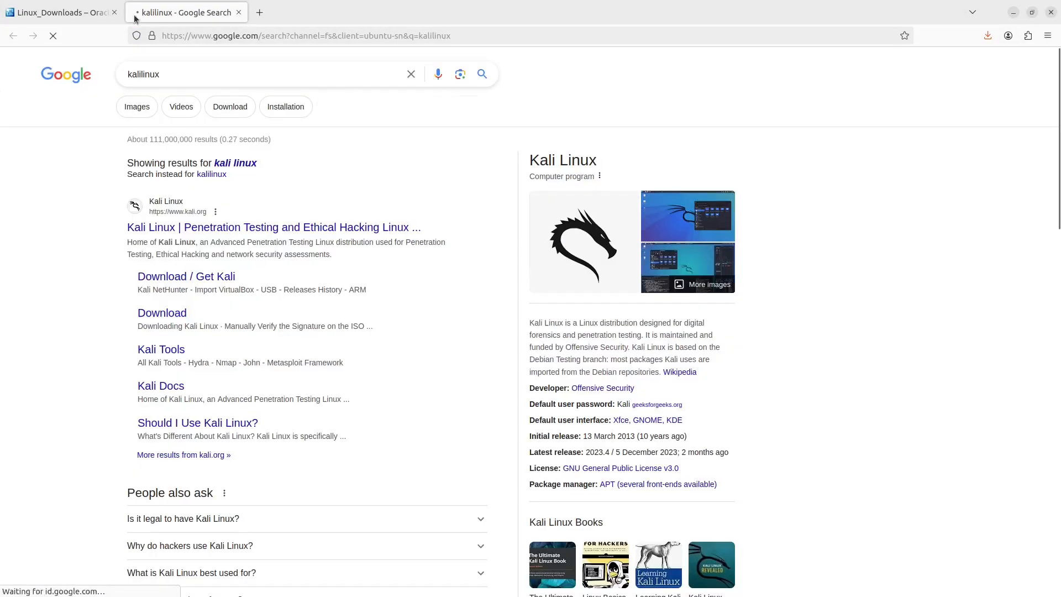
click(176, 215)
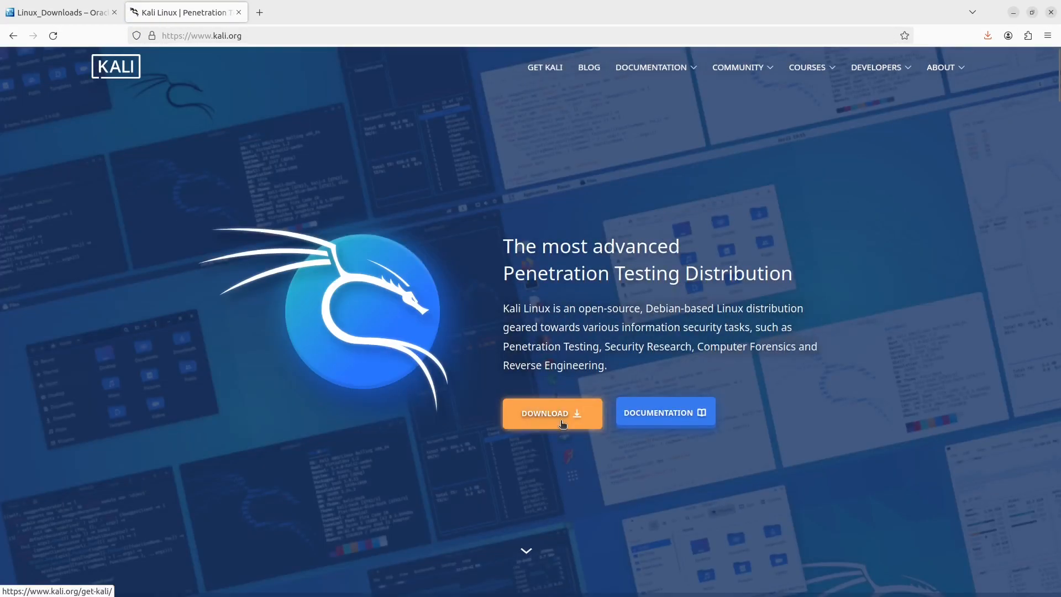
click(560, 418)
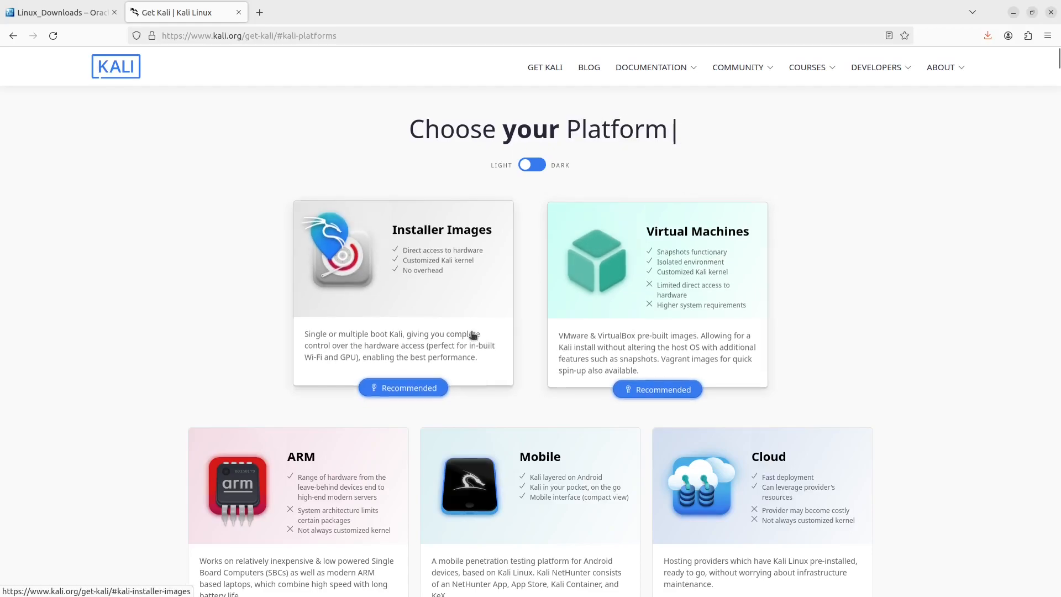
Step: Download the recommended 64-bit Kali Linux 2024.1 installer image, saving the ISO file, and minimize the browser
click(419, 323)
scroll(453, 305, down, 2)
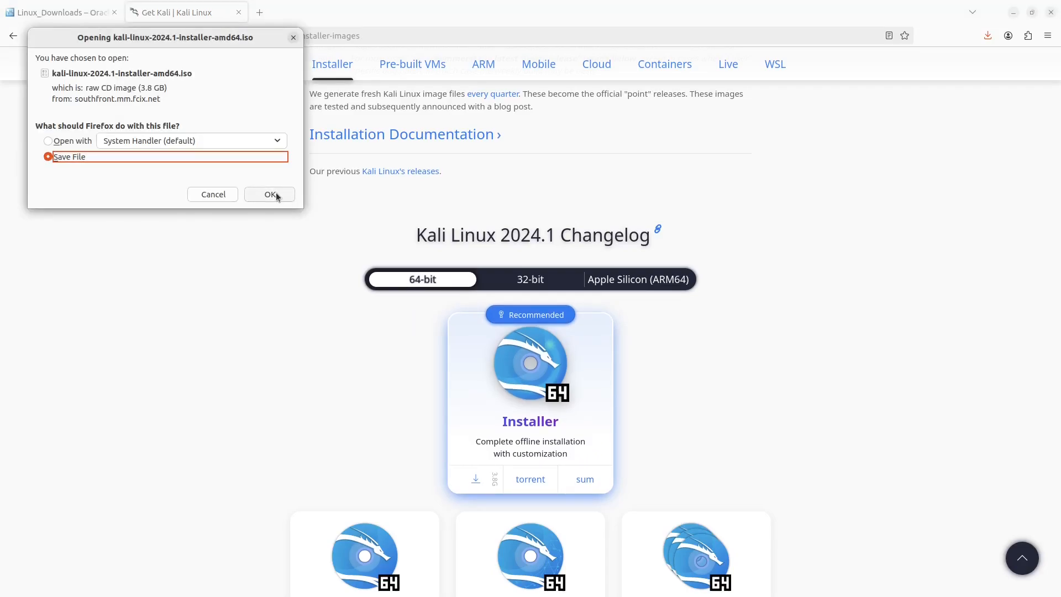
click(276, 196)
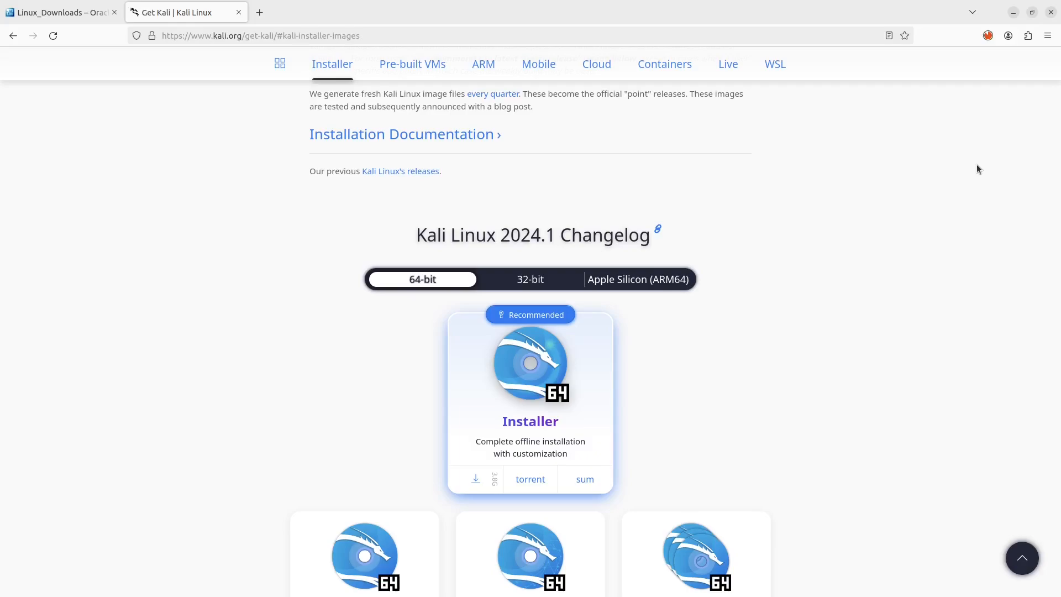
drag(977, 165, 1060, 172)
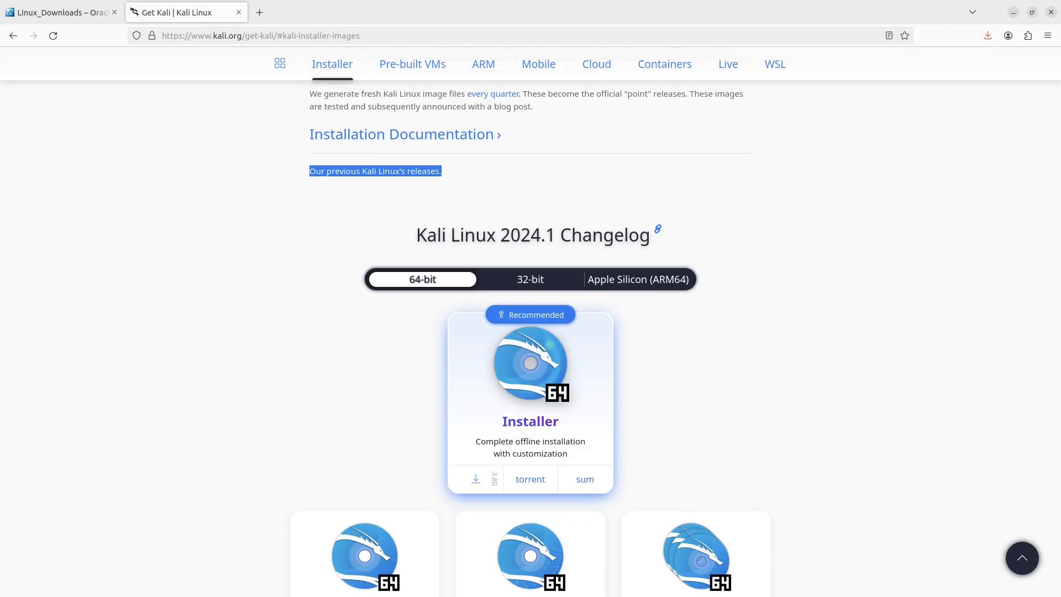
click(1015, 12)
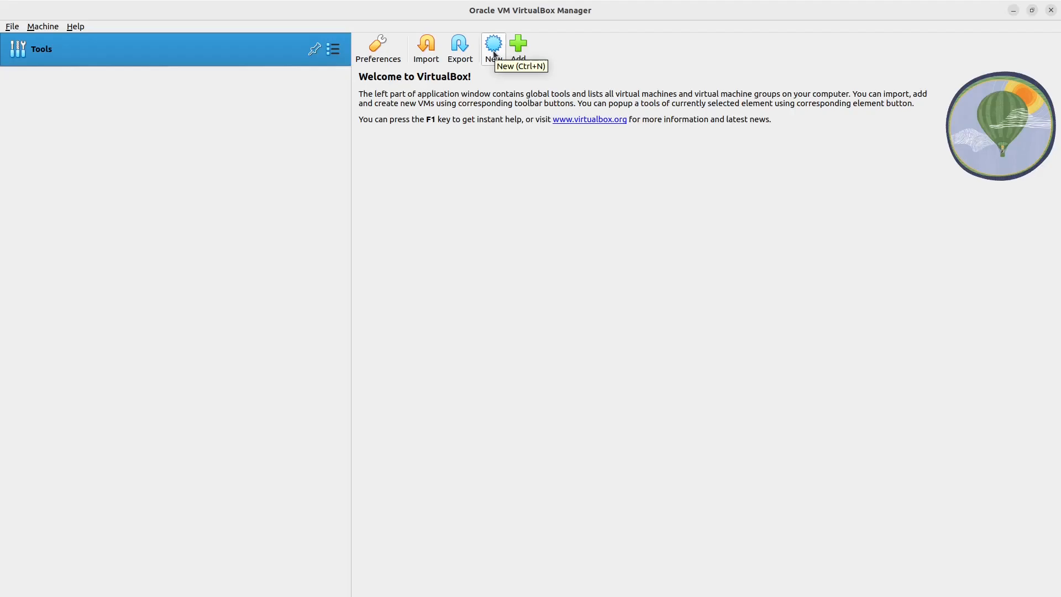
Step: In VirtualBox Manager, start creating a new virtual machine named Kali_Linux
click(493, 54)
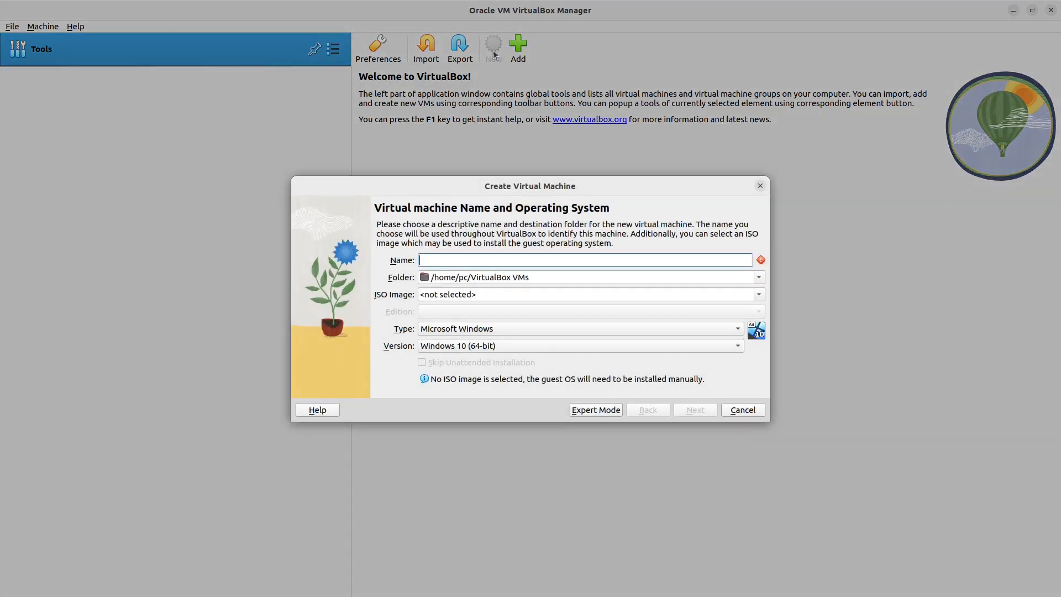
text(Kali)
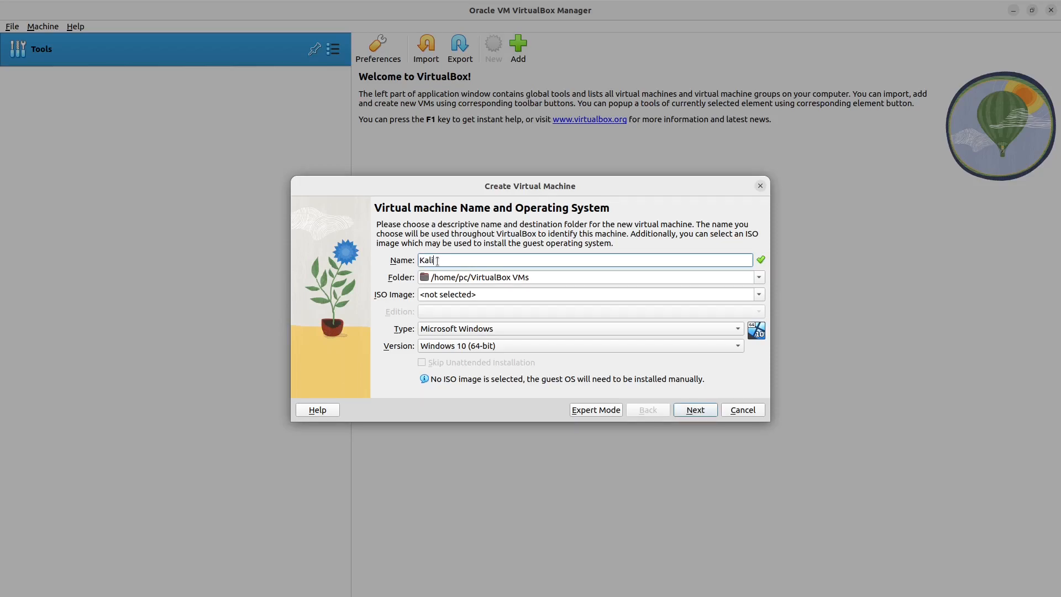
text( Linux)
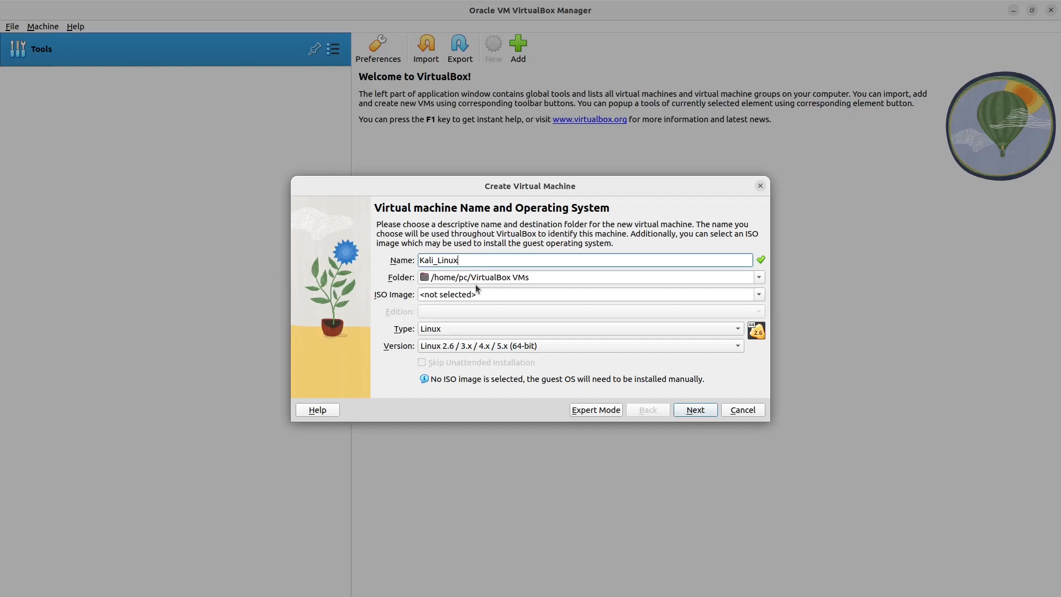
Step: Set the new virtual machine's folder to /home/pc/VirtualBoxVMs\Kali
click(531, 277)
click(505, 277)
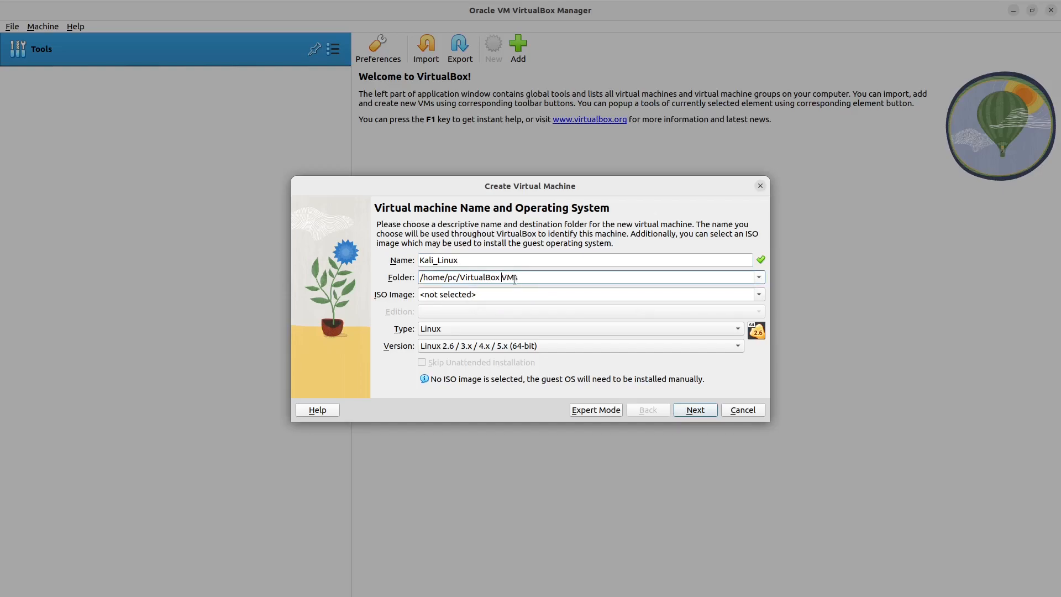
key(BackSpace)
click(520, 277)
text(\)
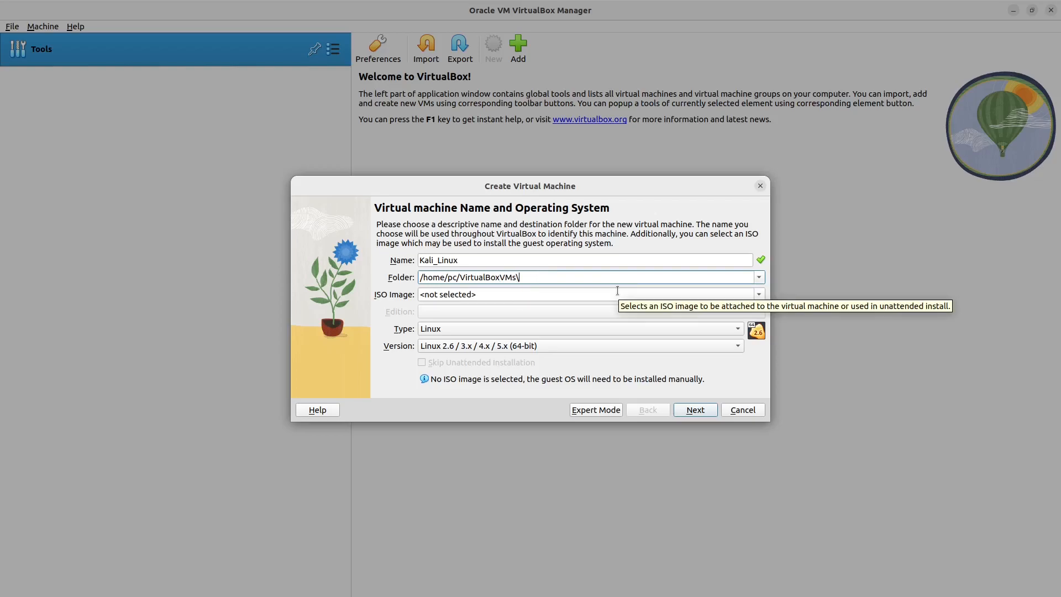
text(Kali)
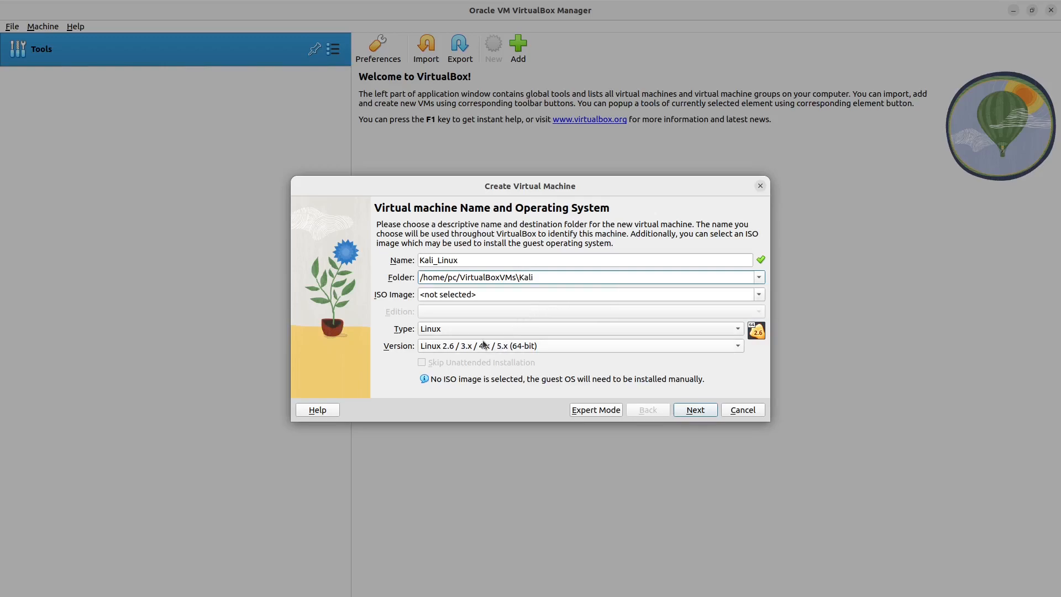
click(495, 307)
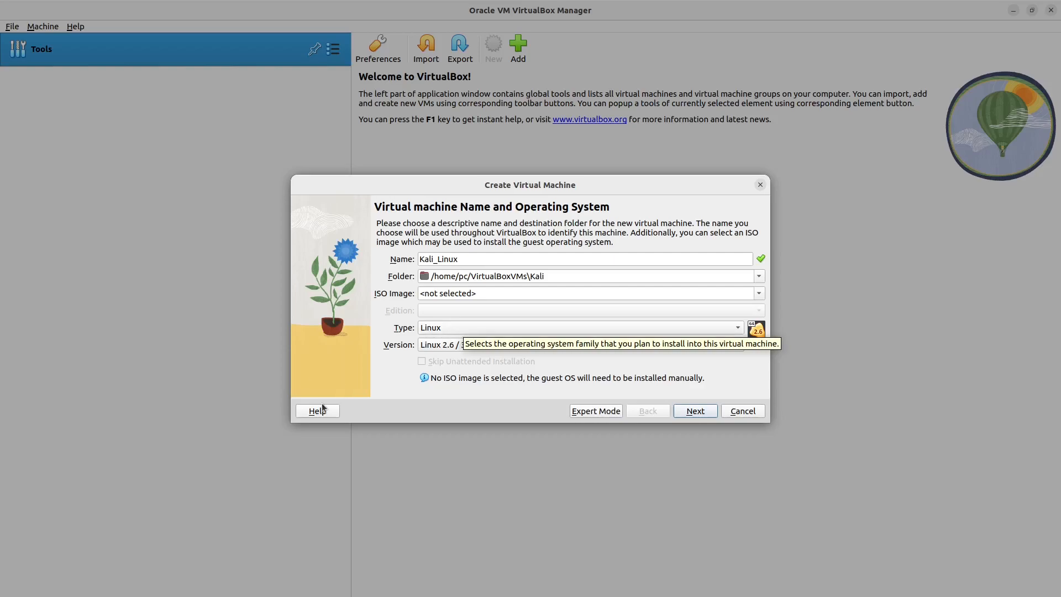
Step: Set the guest operating system version to Debian (64-bit) and continue to the hardware settings
click(739, 349)
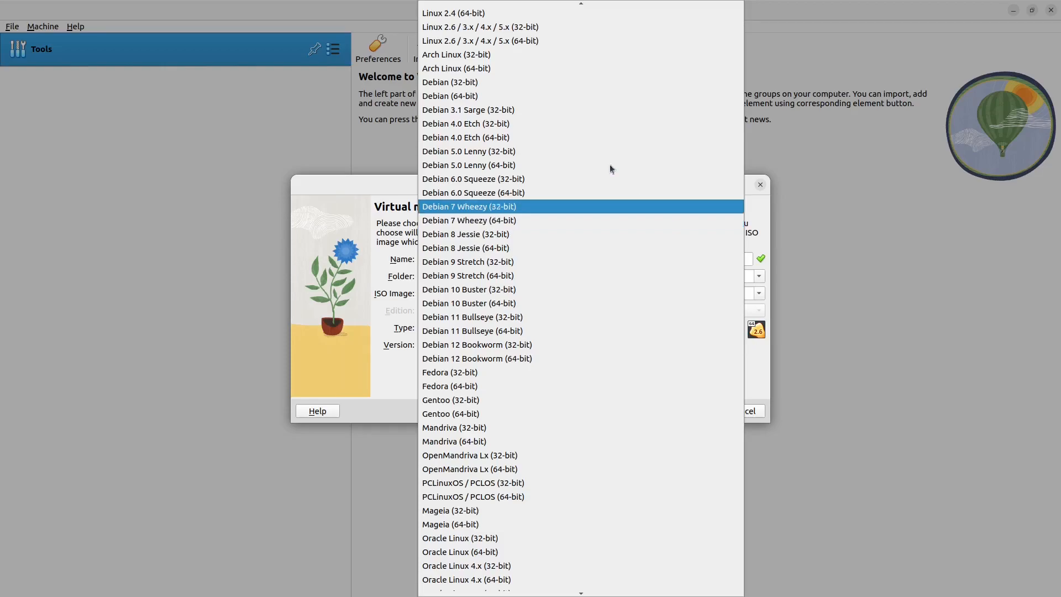
click(509, 96)
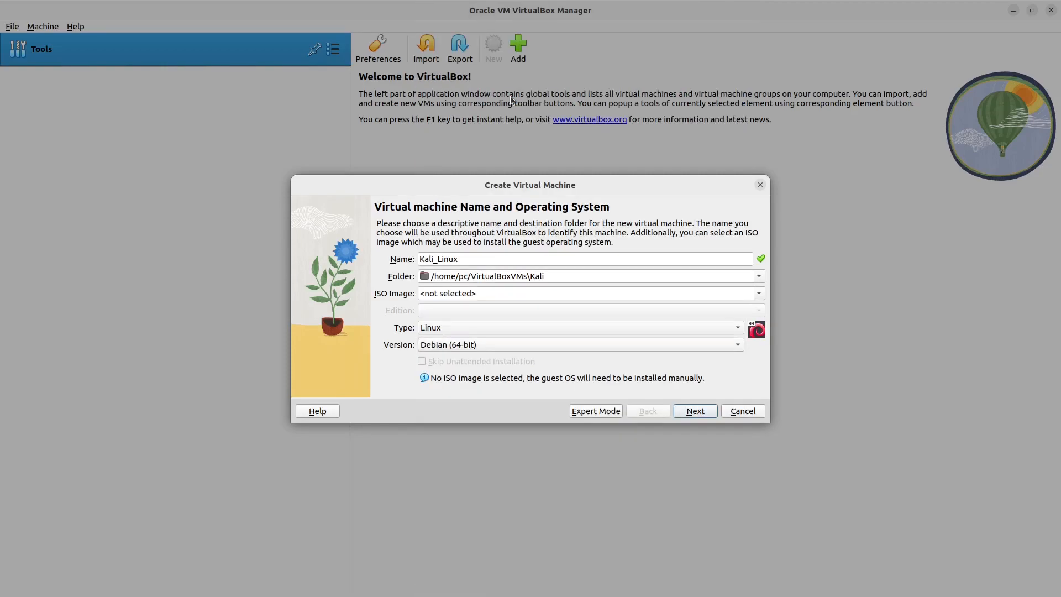
click(696, 412)
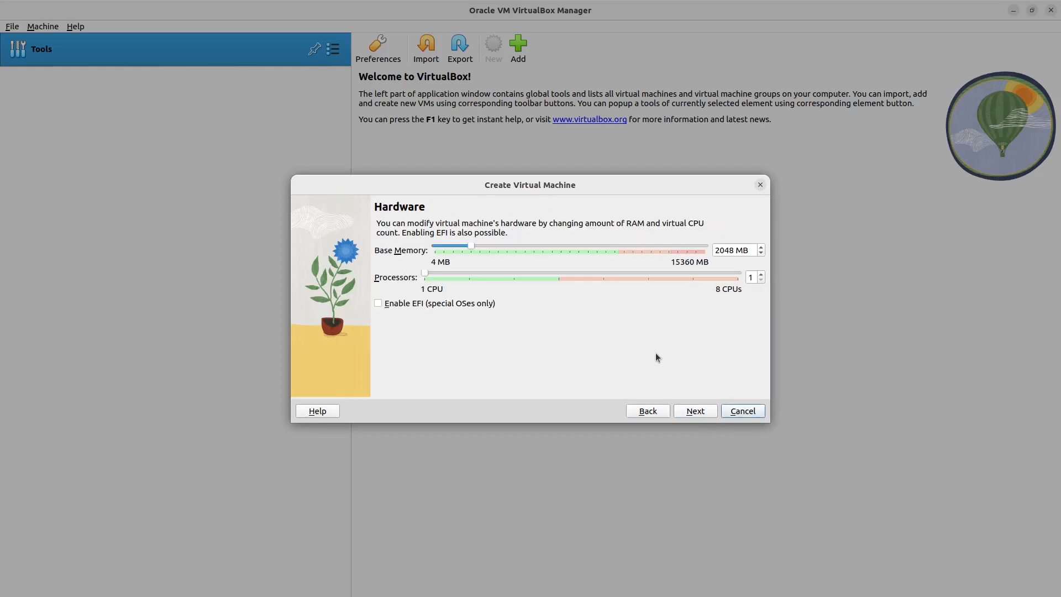
Step: Allocate 4096 MB of base memory and 3 processors to the virtual machine, and continue to the hard disk settings
drag(472, 247, 509, 249)
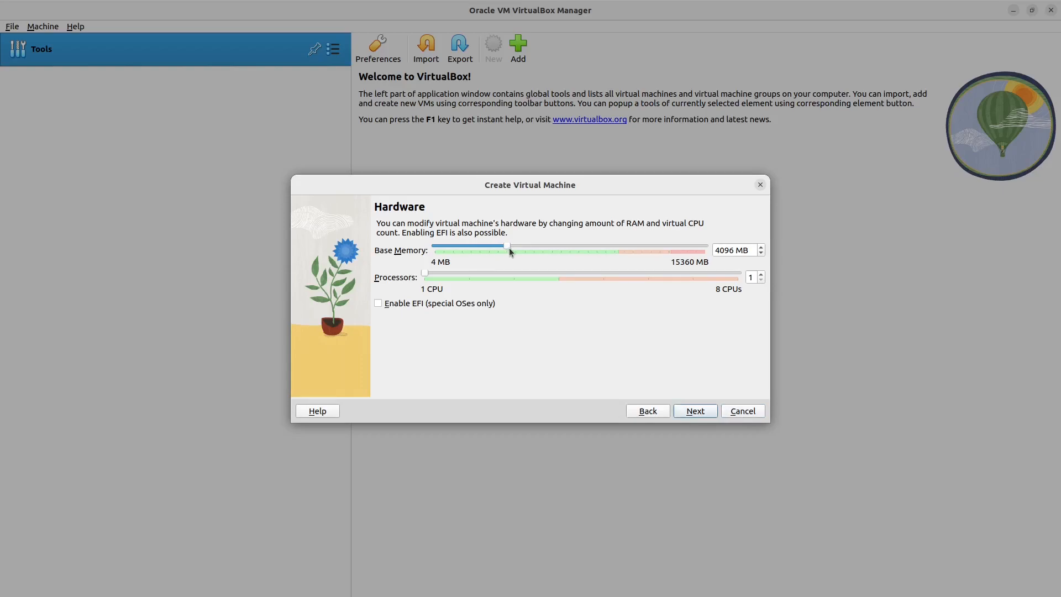
drag(427, 277, 467, 270)
click(496, 272)
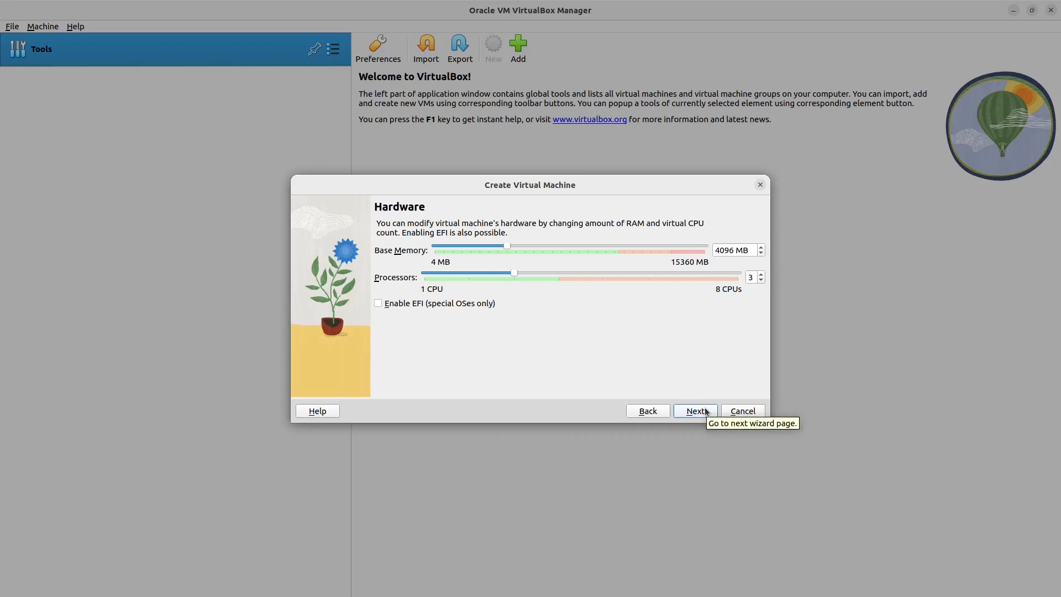
click(707, 411)
Step: Set the new virtual hard disk's size to 90 GB and continue to the summary
click(732, 274)
key(BackSpace)
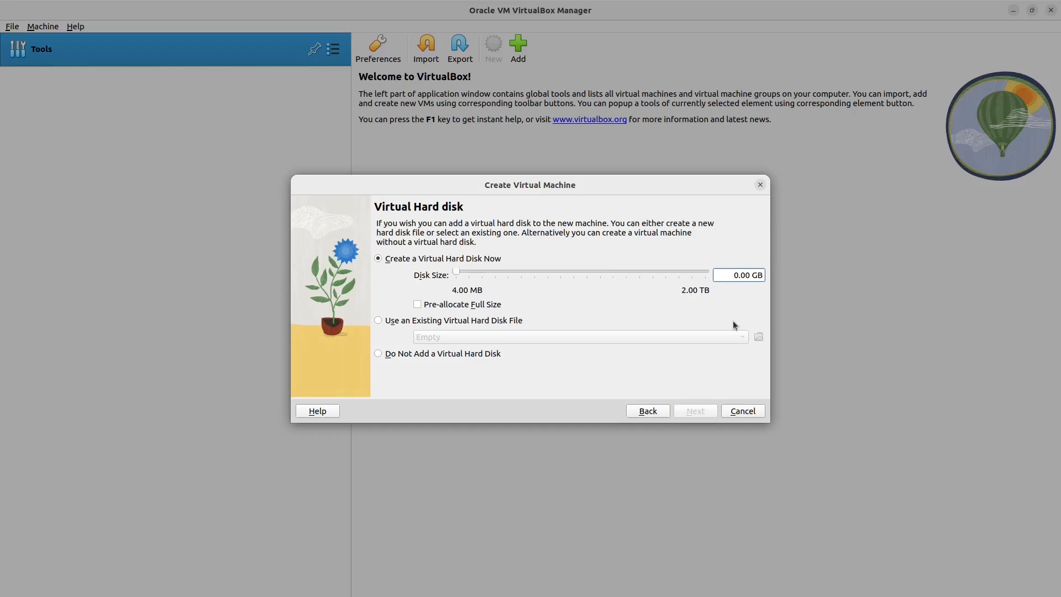
text(9)
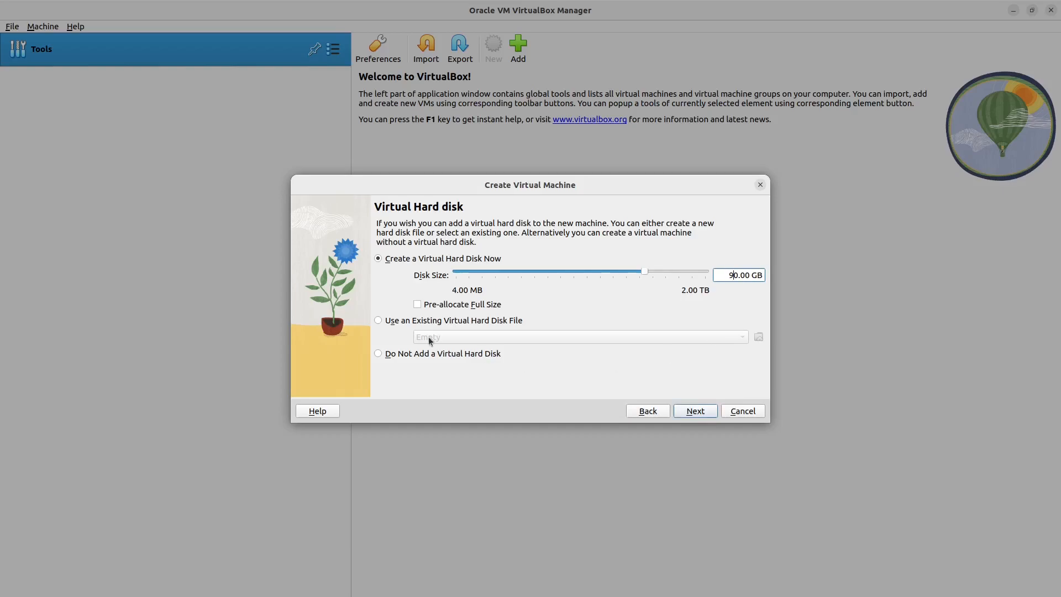
click(696, 409)
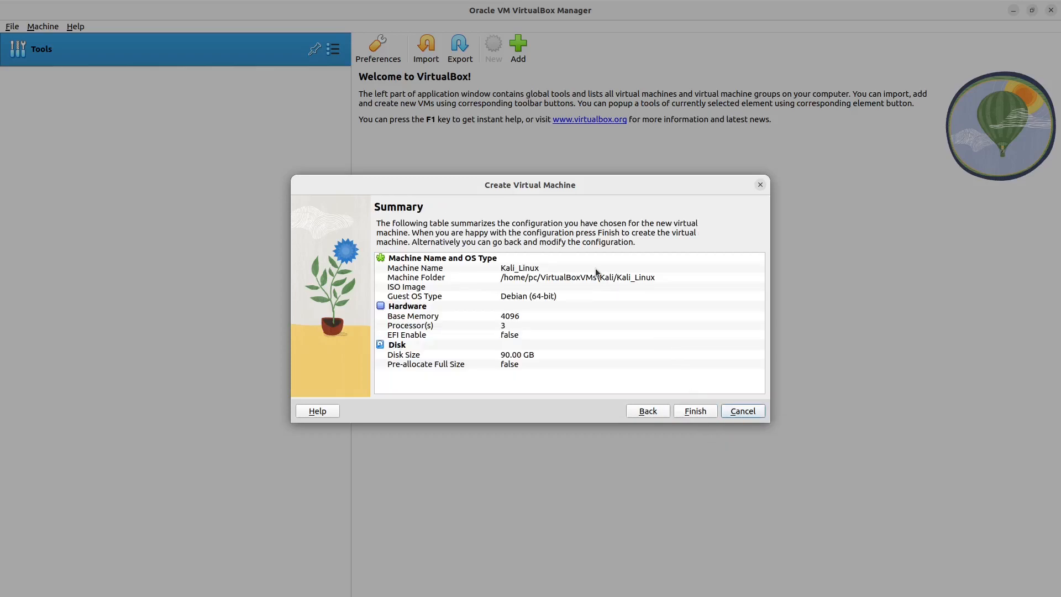
Step: Finish creating the Kali_Linux virtual machine and set its shared clipboard and drag-and-drop to Bidirectional
click(695, 411)
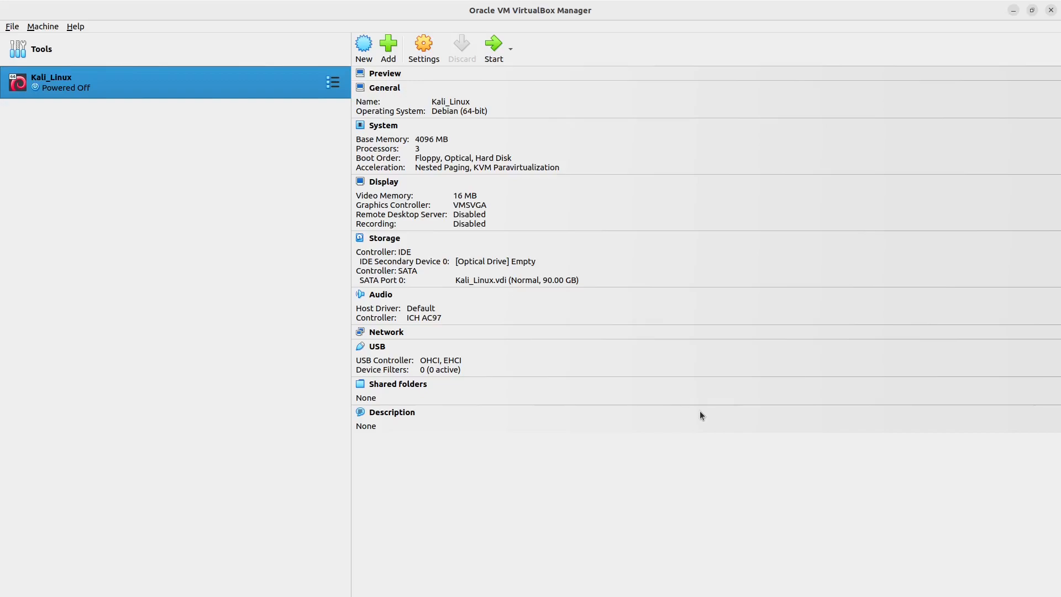
click(424, 48)
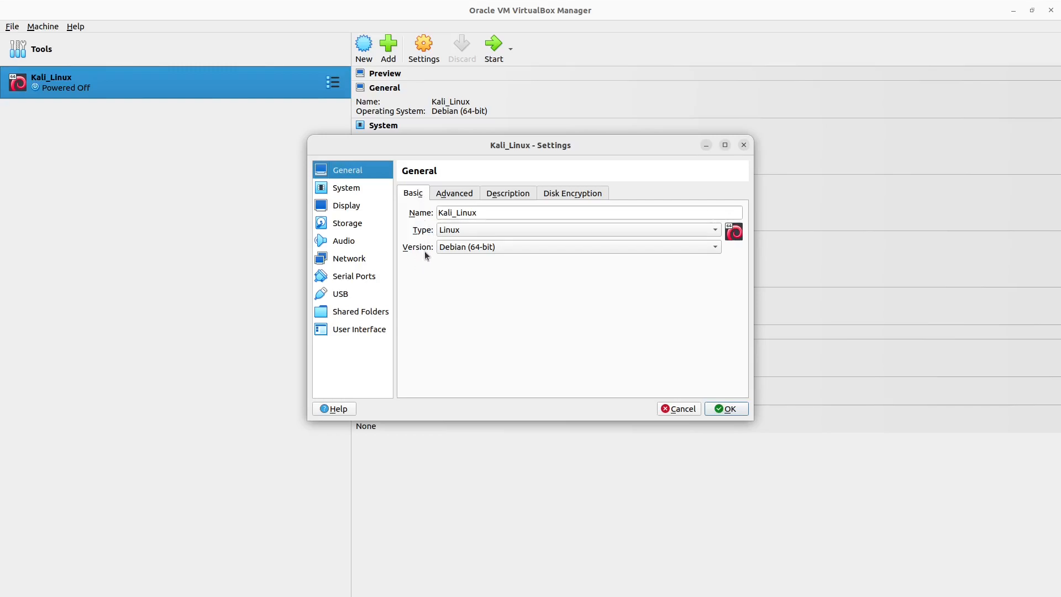
click(455, 199)
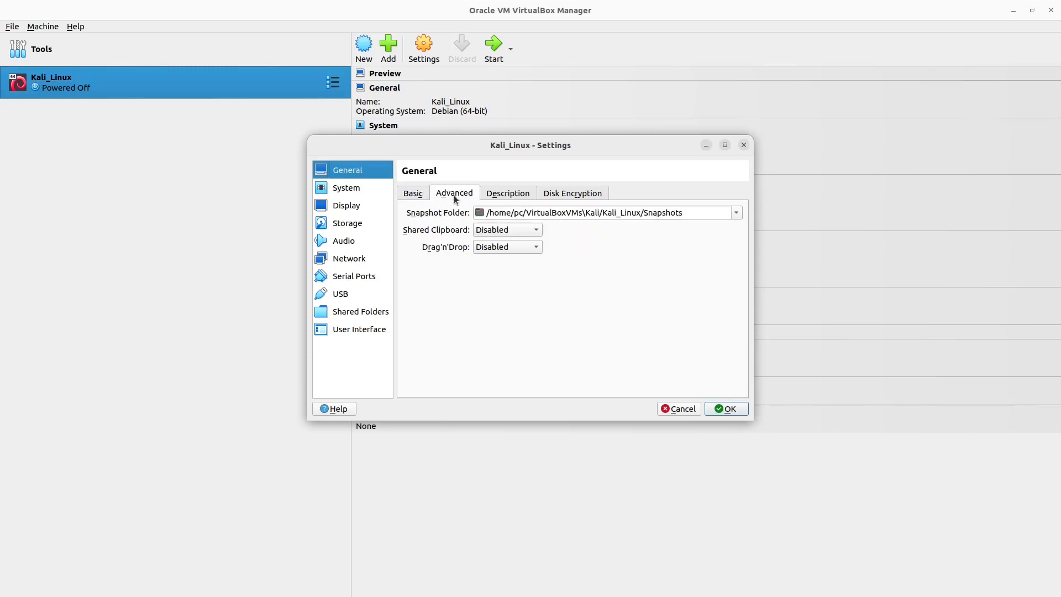
click(536, 230)
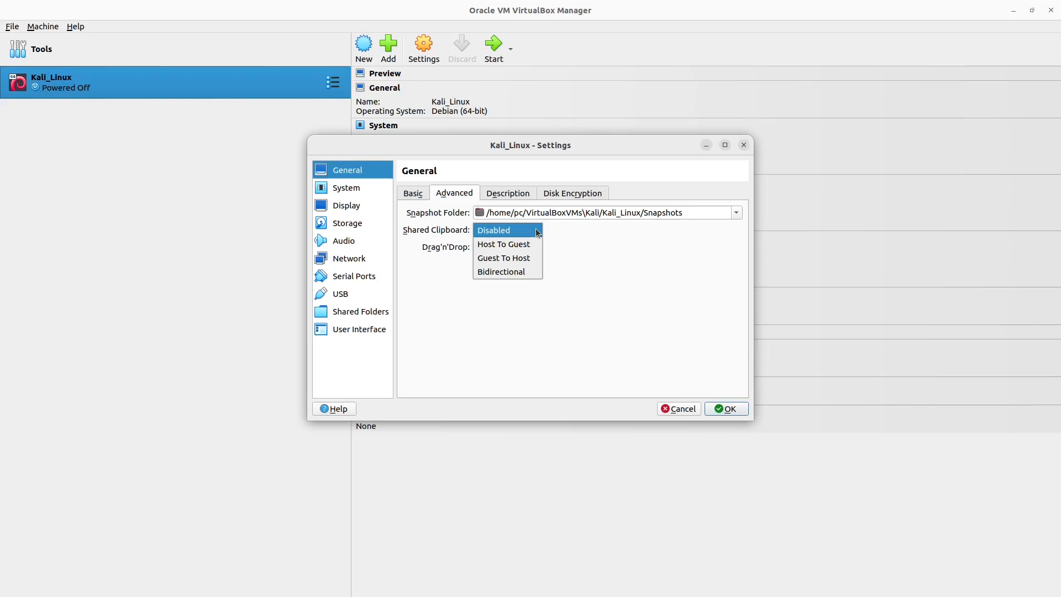
click(520, 276)
click(531, 249)
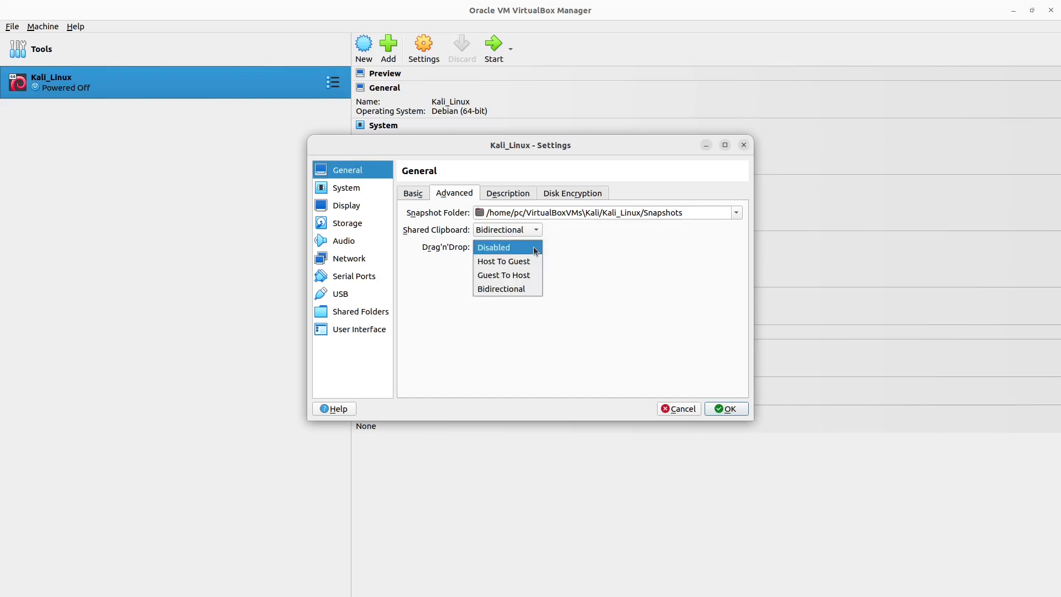
click(504, 292)
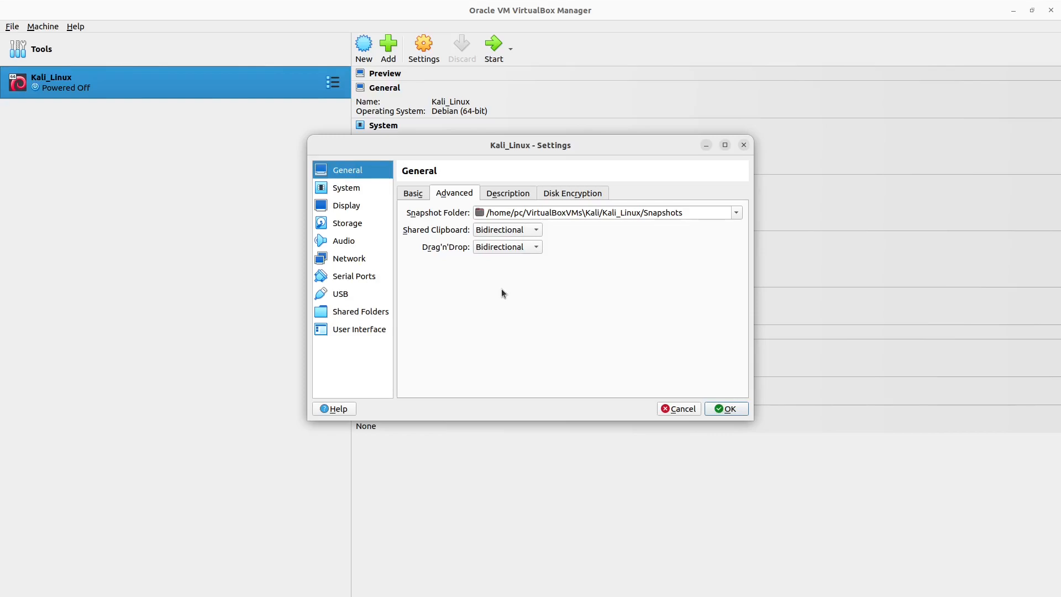
Step: Disable Floppy as a boot device and move it to the end of the boot order
click(350, 189)
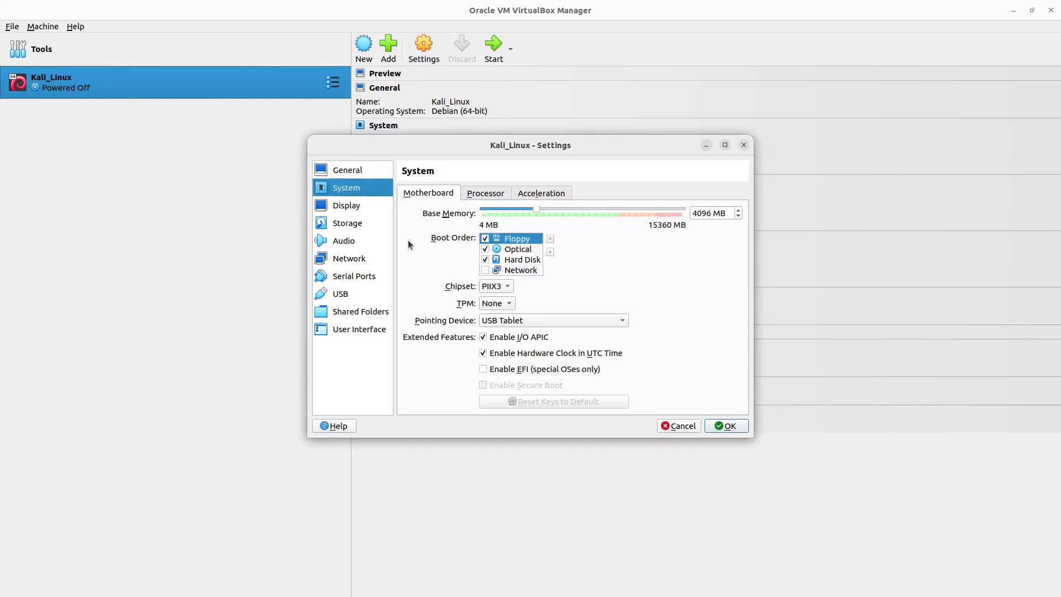
click(489, 241)
click(551, 252)
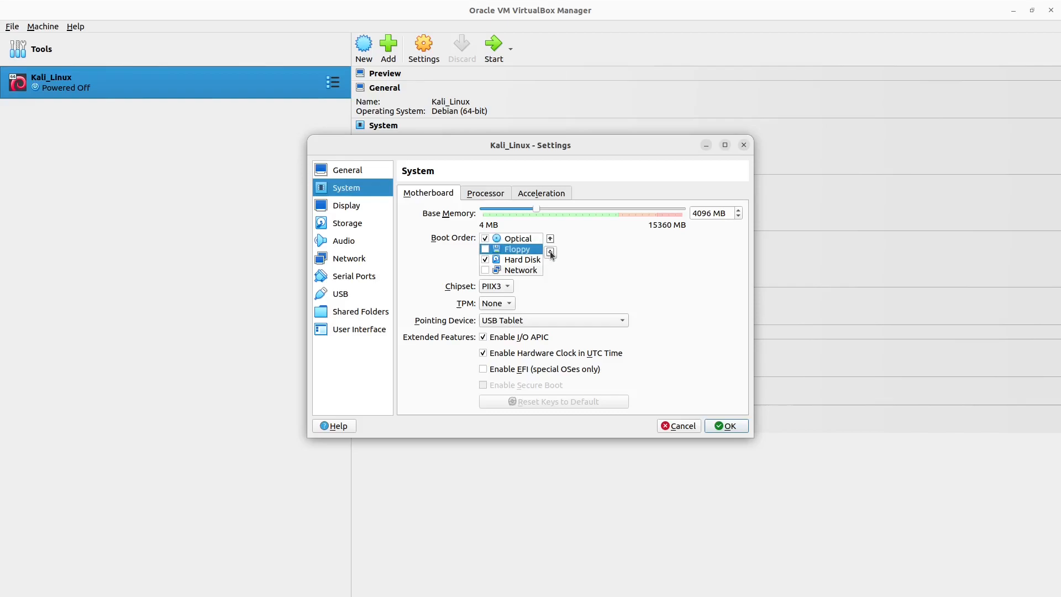
click(550, 252)
click(551, 253)
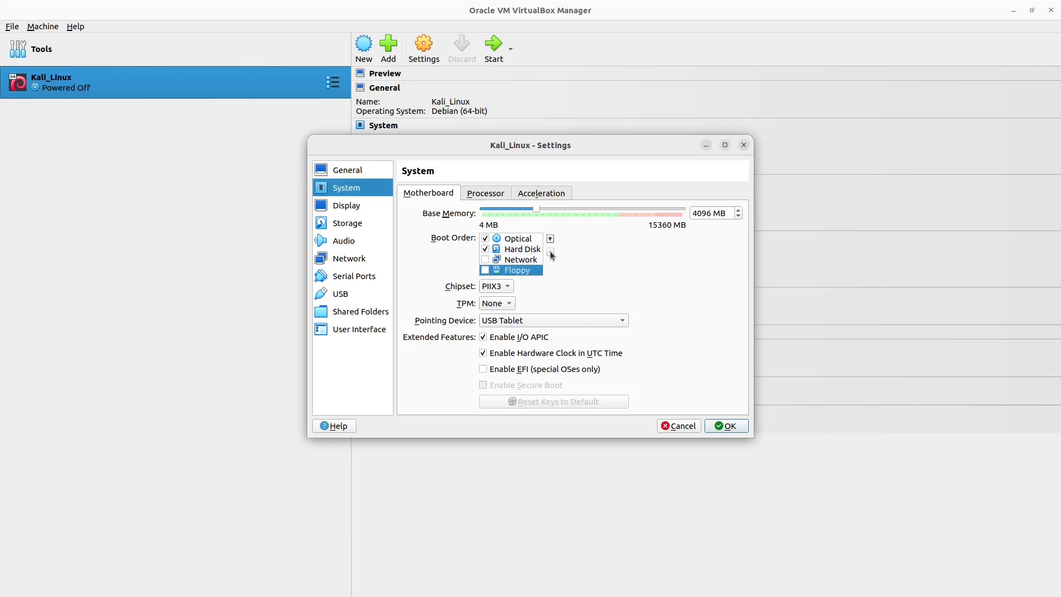
Step: Enable PAE/NX and Nested VT-x/AMD-V for the processor, and keep the paravirtualization interface at Default
click(489, 194)
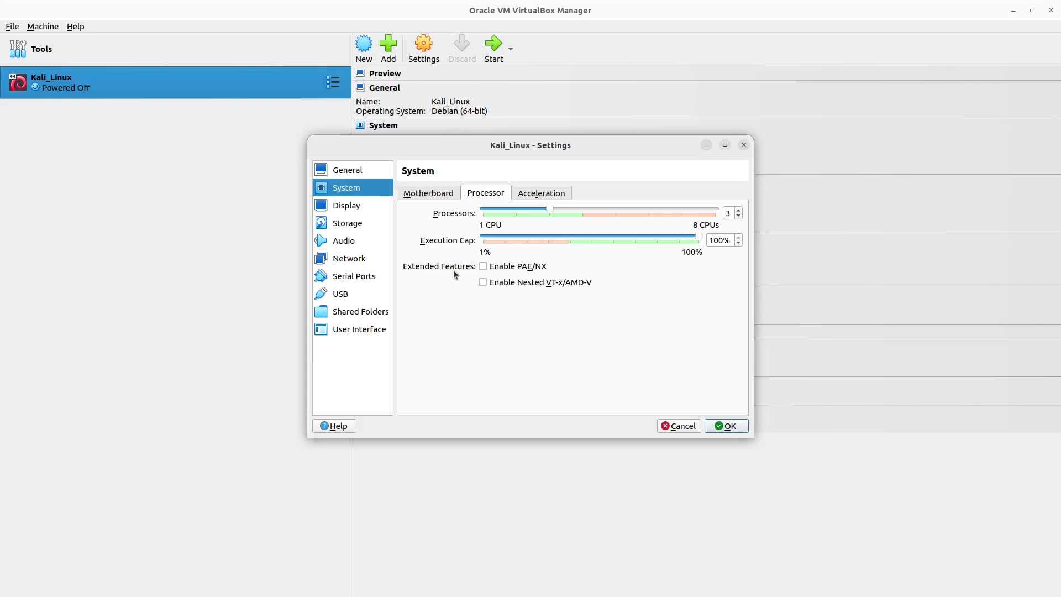
click(484, 267)
click(539, 196)
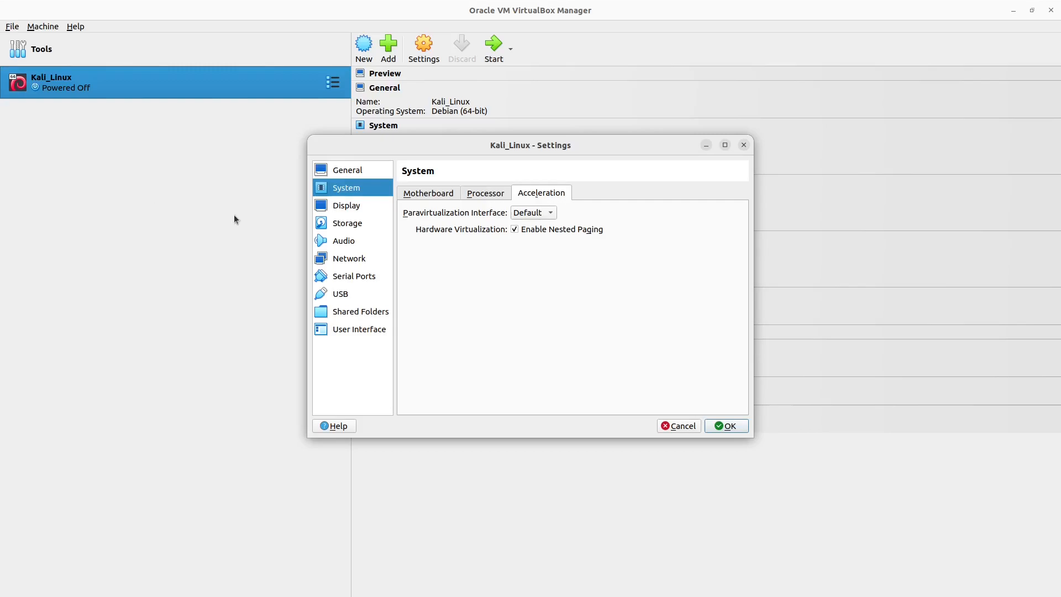
click(552, 213)
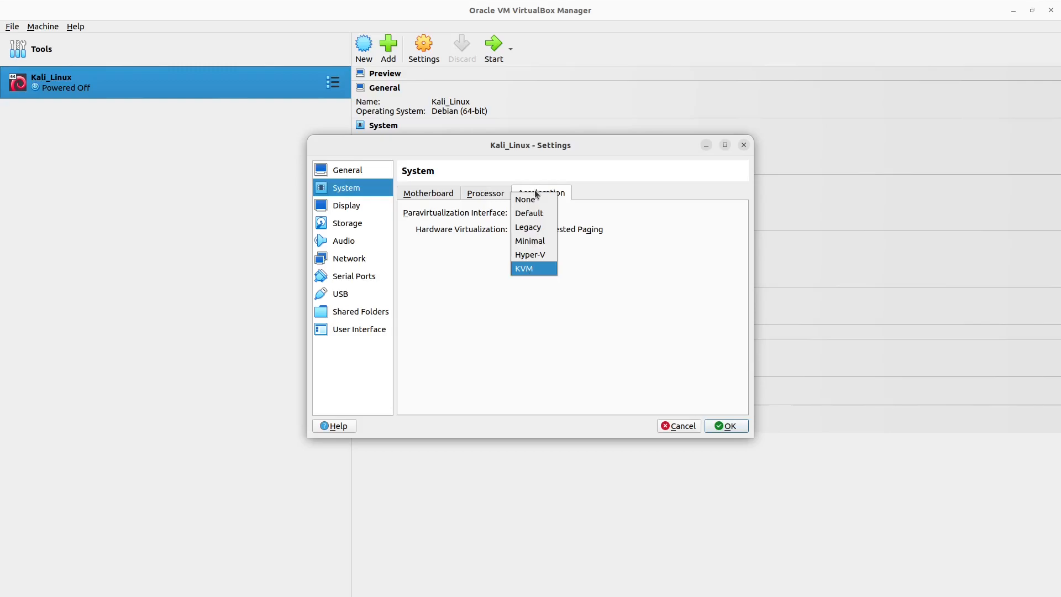
click(544, 216)
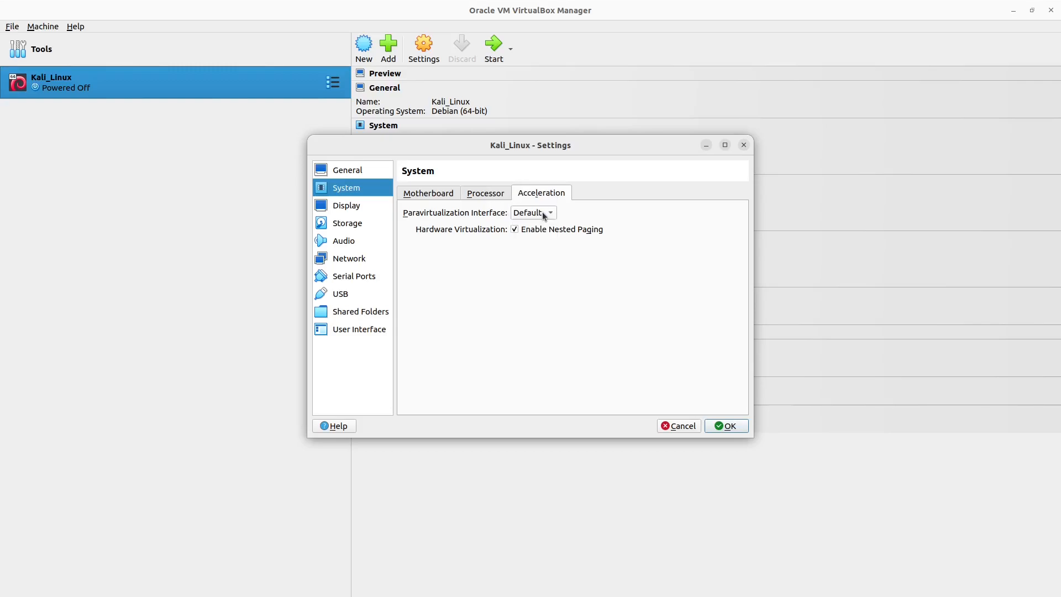
Step: Set the display's video memory to 128 MB and enable 3D acceleration
click(356, 209)
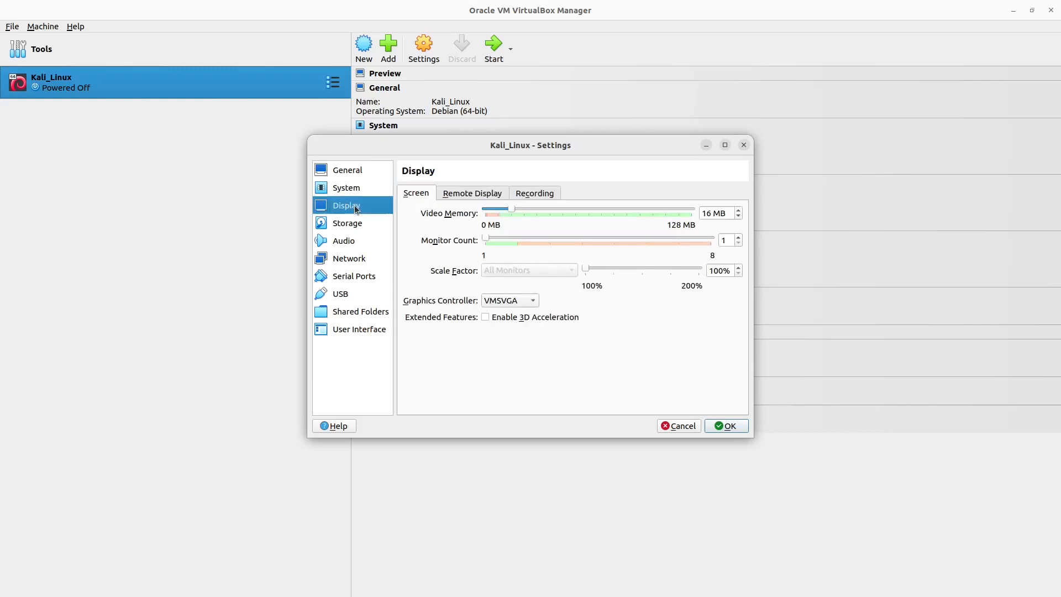
drag(513, 207, 704, 210)
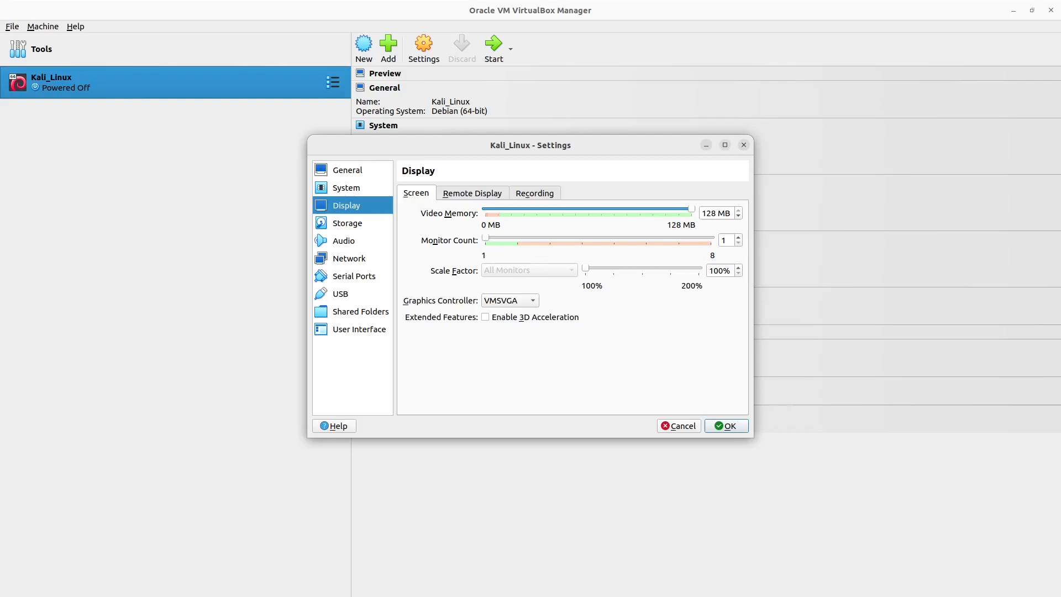
click(486, 317)
Step: Insert kali-linux-2024.1-installer-amd64.iso into the empty optical drive on the IDE controller
click(351, 224)
click(435, 221)
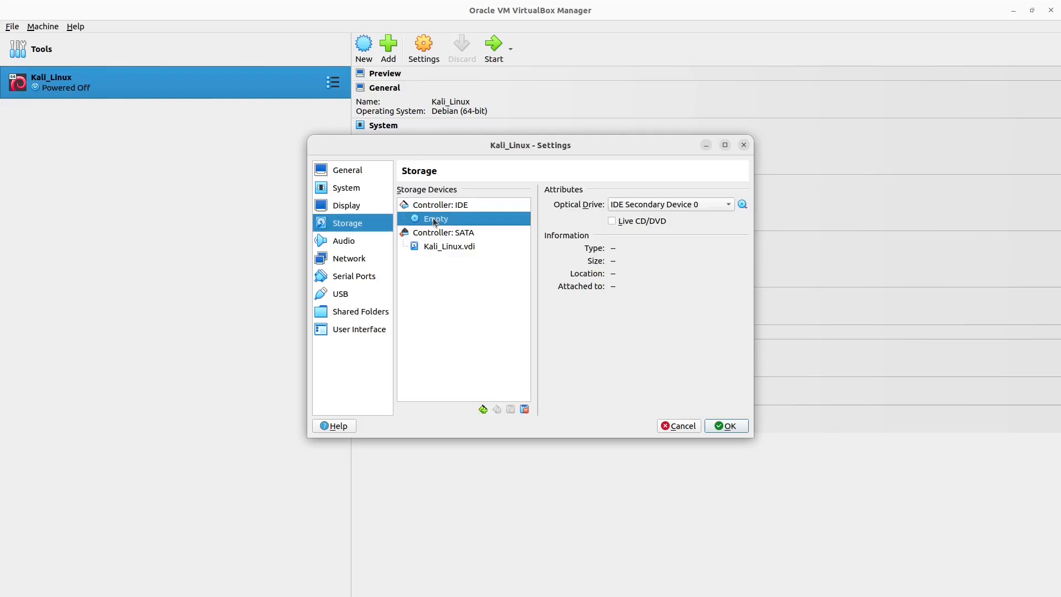
click(743, 206)
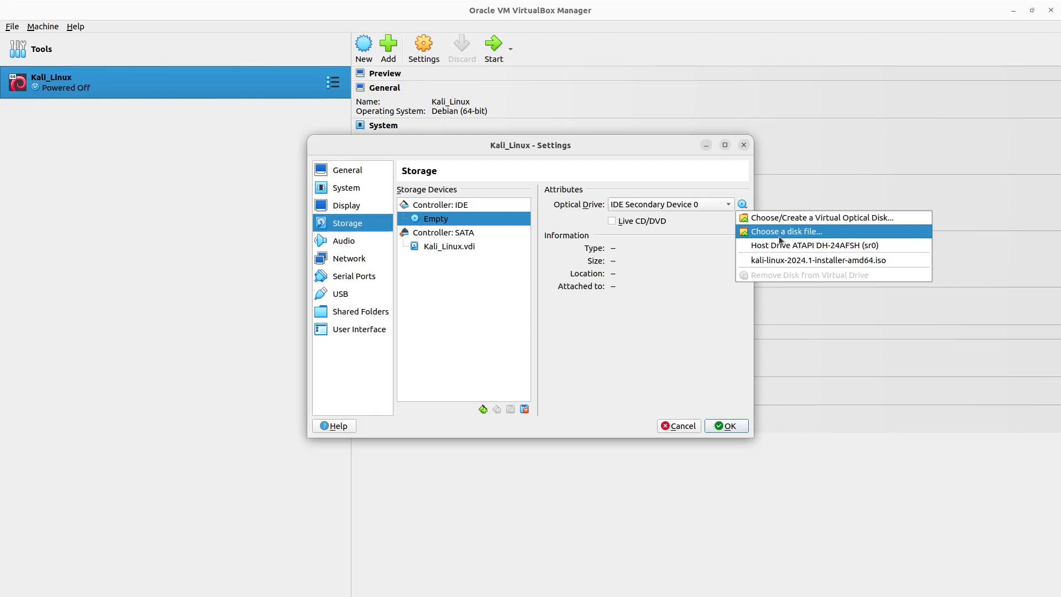
click(783, 266)
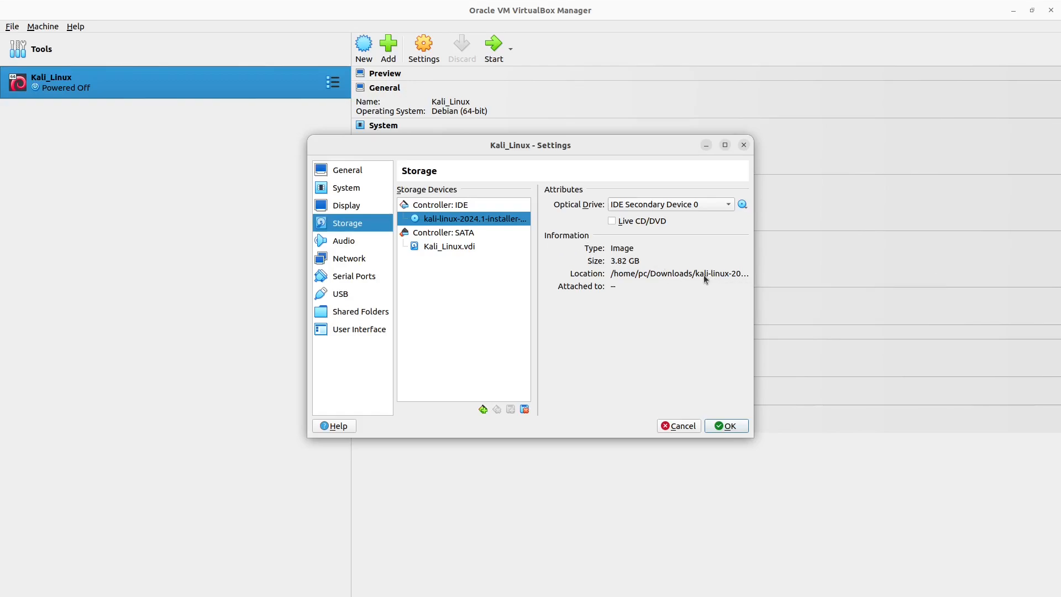
Step: Review network Adapter 1's attachment and adapter type options, keep NAT, and save the virtual machine's settings
click(350, 264)
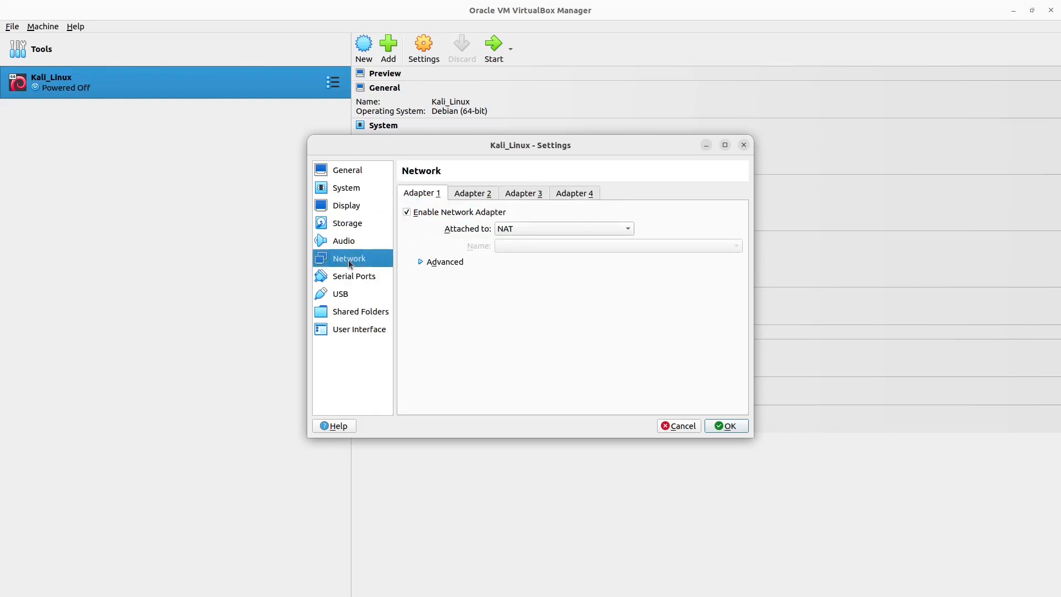
click(631, 232)
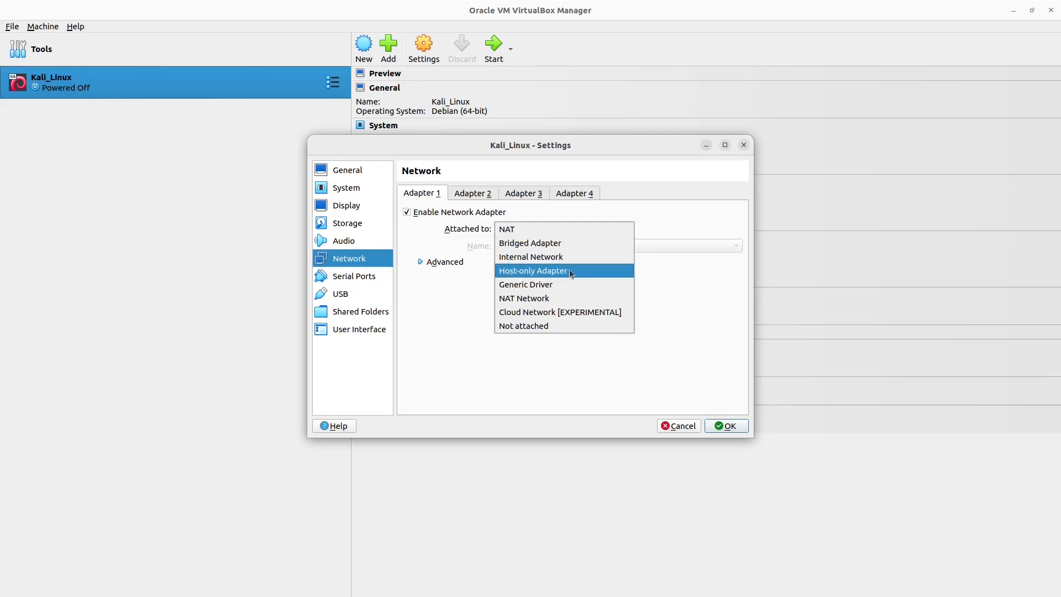
click(619, 229)
click(420, 262)
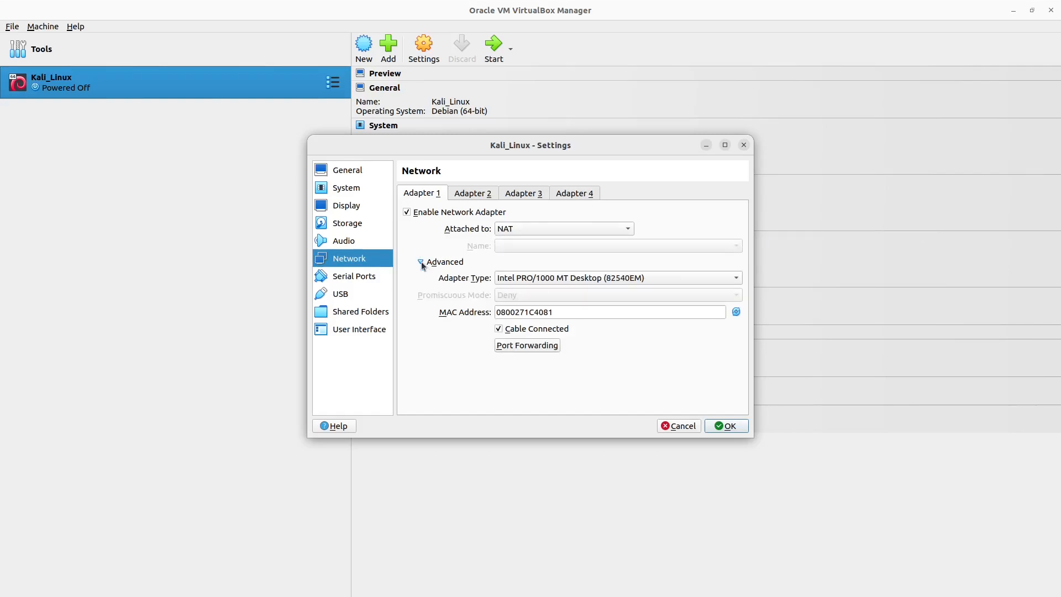
click(736, 279)
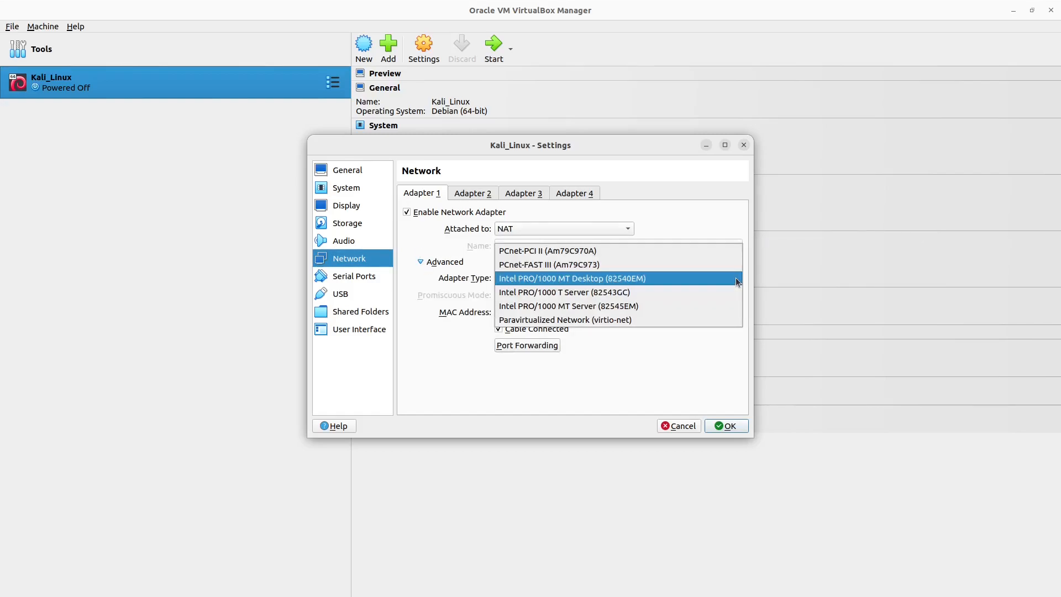
click(736, 279)
click(421, 262)
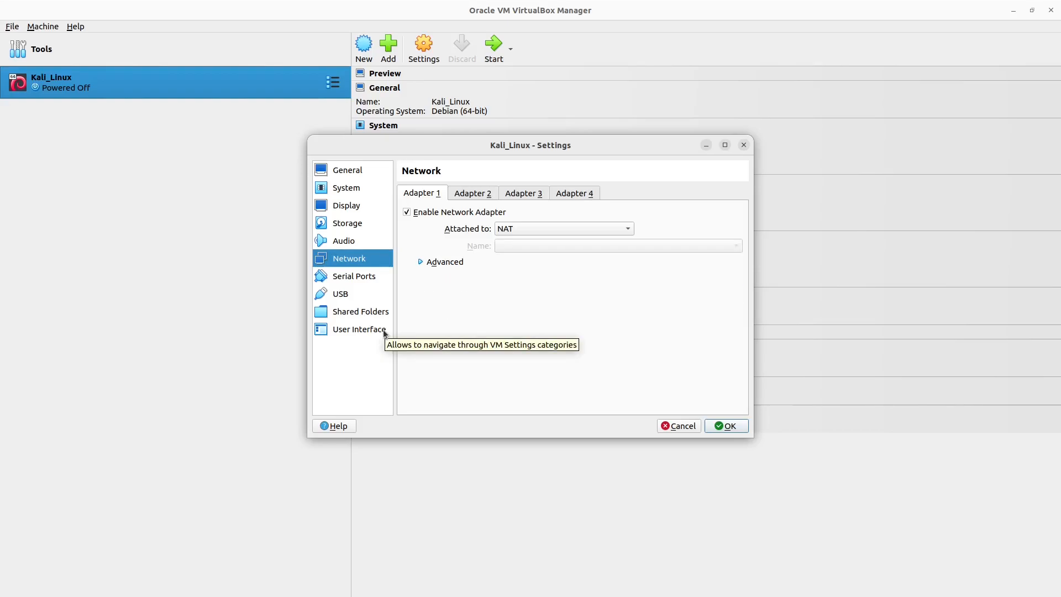
click(337, 330)
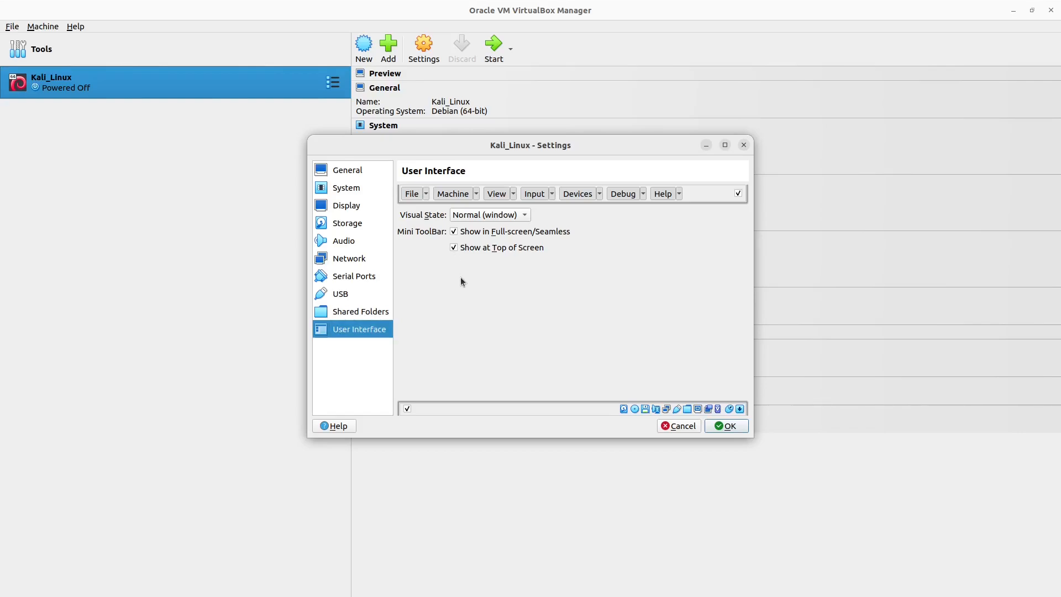
click(737, 430)
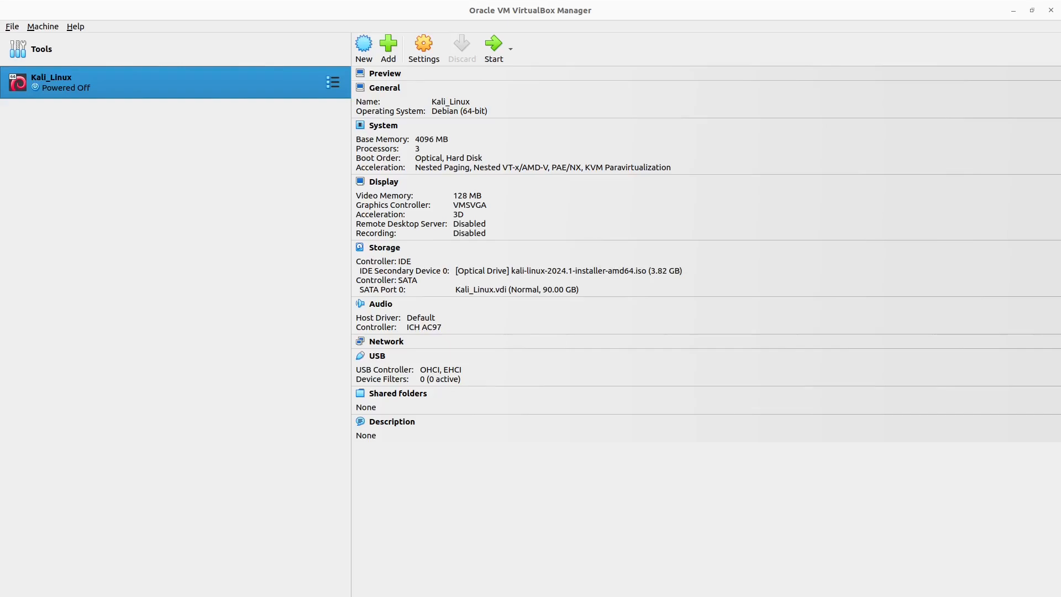
Step: Raise the virtual machine's video memory to 256 MB from the details overview
click(465, 196)
click(610, 225)
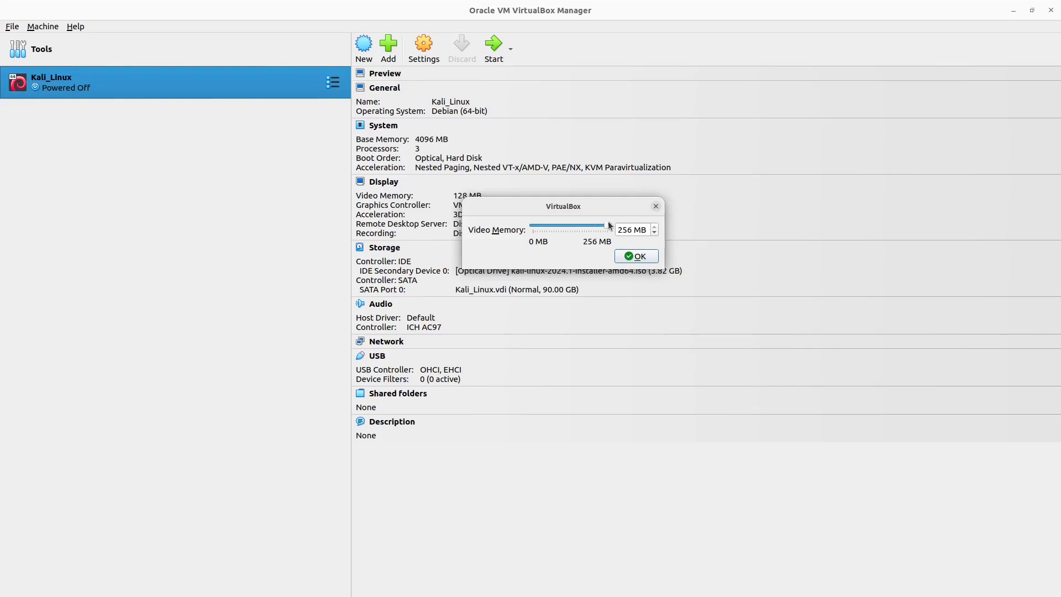
click(647, 259)
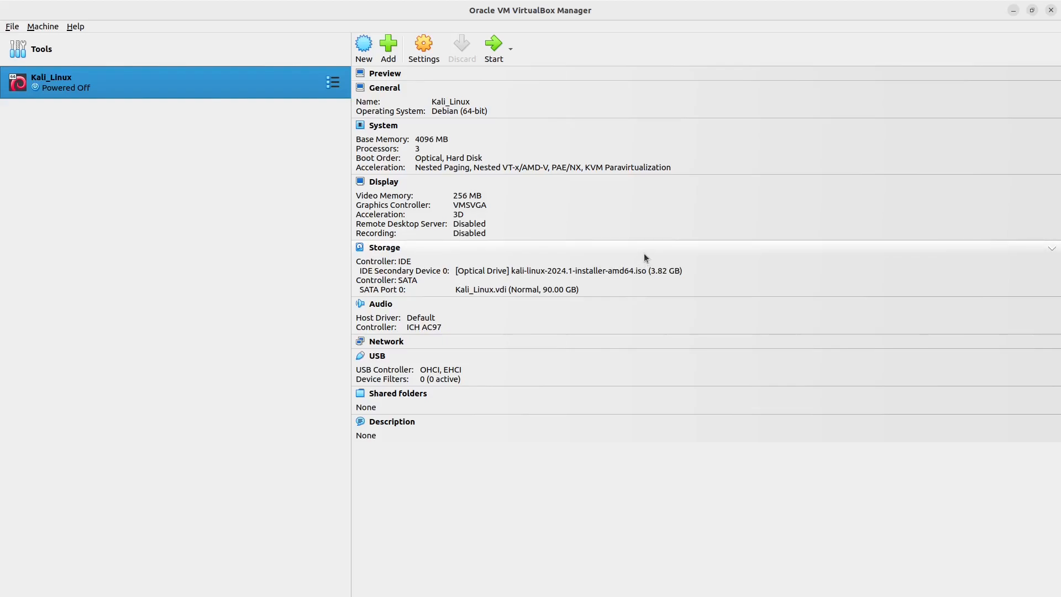
Step: Start the Kali_Linux virtual machine with Normal Start and launch Graphical install from the Kali installer menu
click(511, 51)
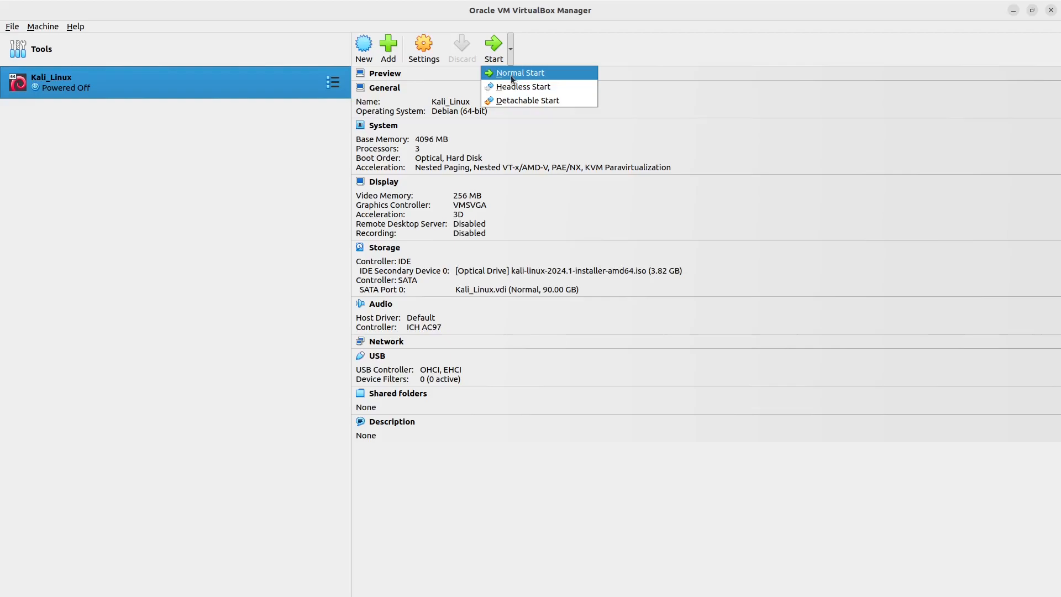
click(512, 76)
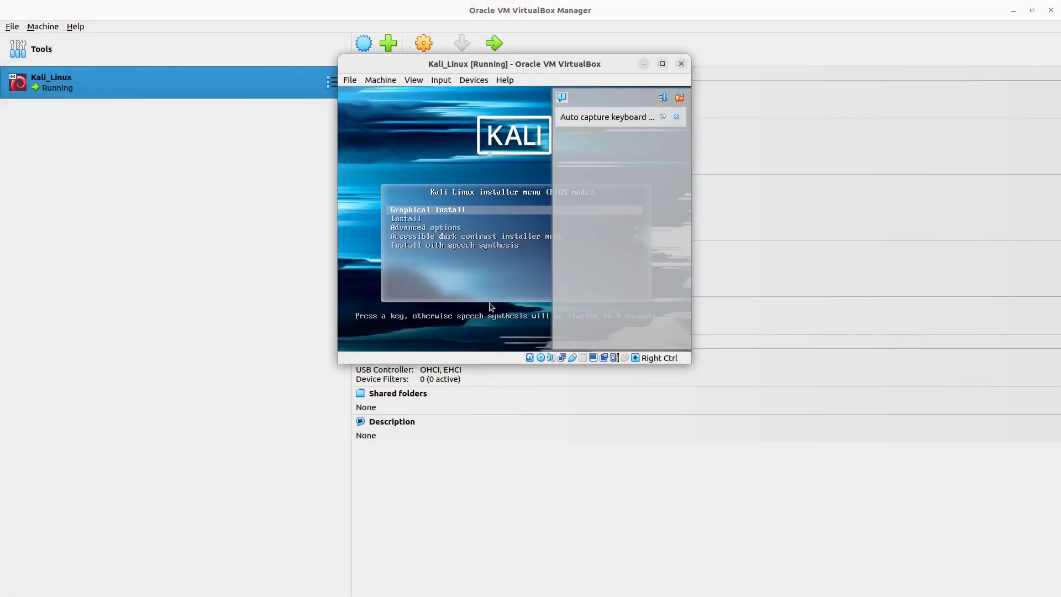
key(Down)
key(Down)
key(Up)
key(Up)
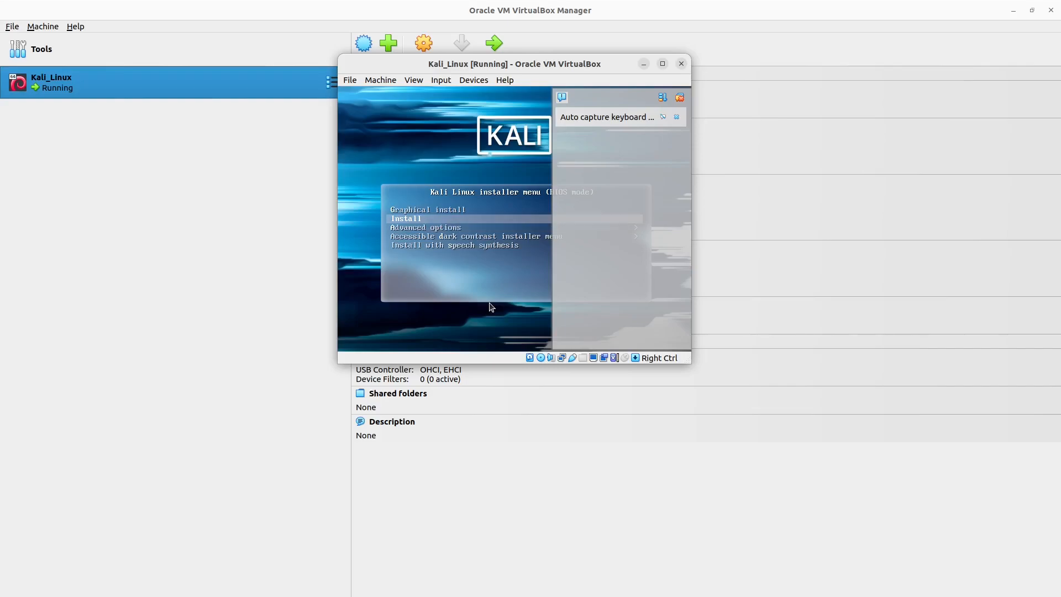
key(Return)
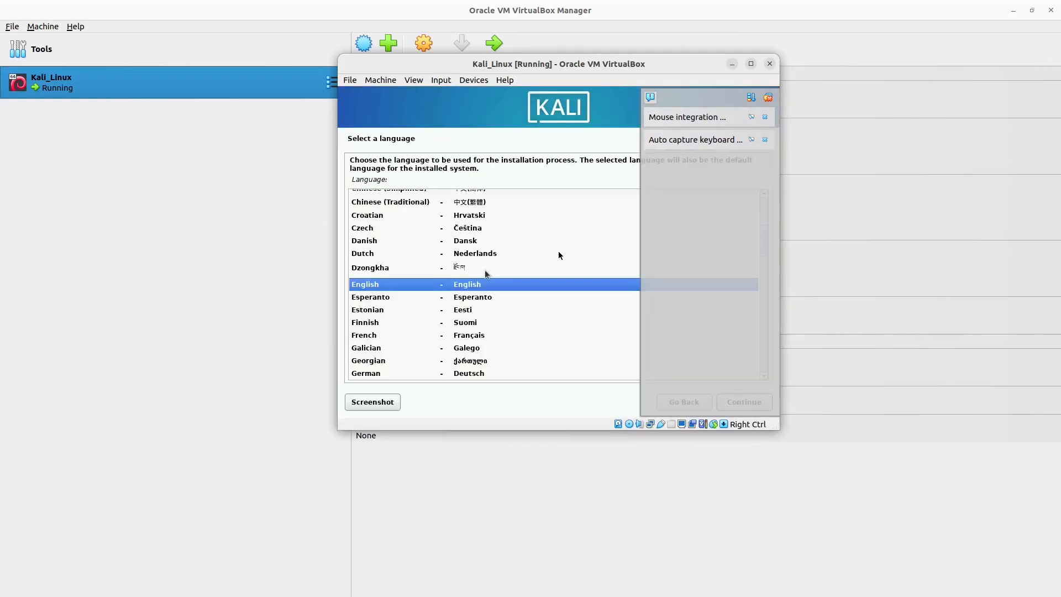
Step: Maximize the virtual machine window and accept English, the default location and the American English keymap in the installer
click(751, 64)
scroll(663, 260, down, 2)
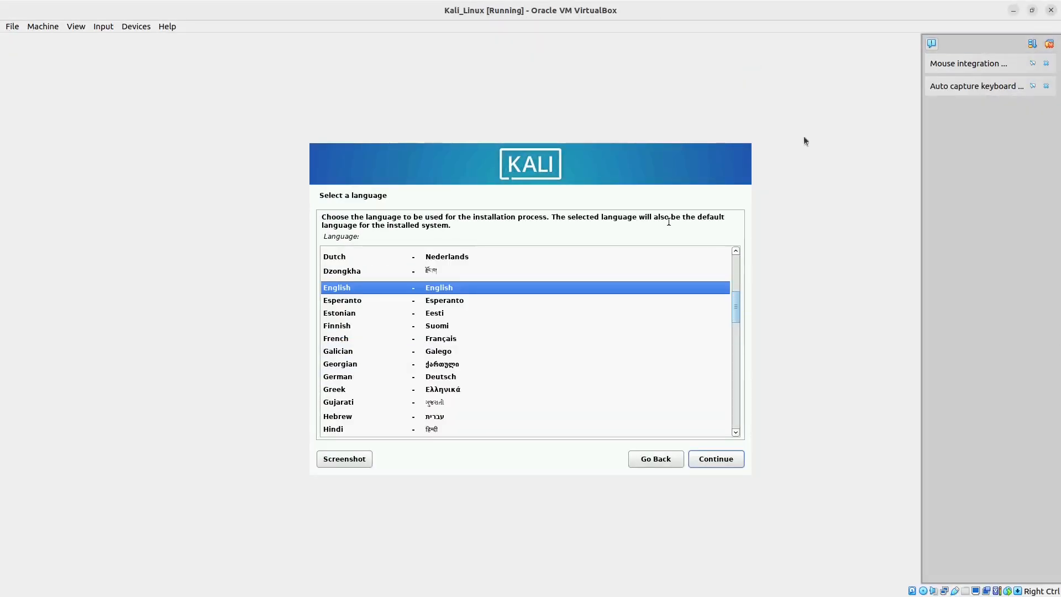
click(736, 462)
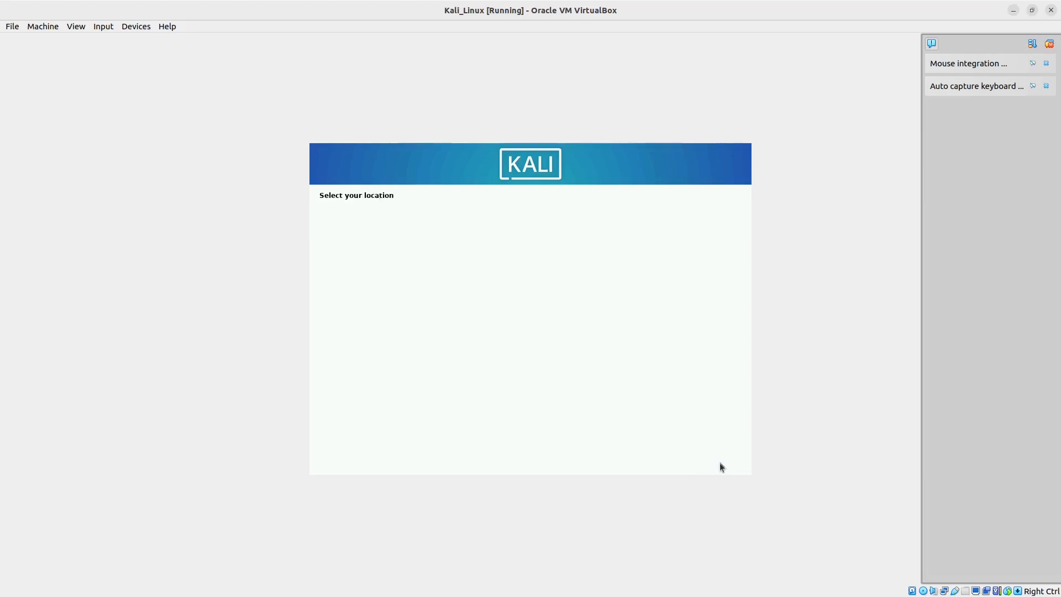
click(712, 460)
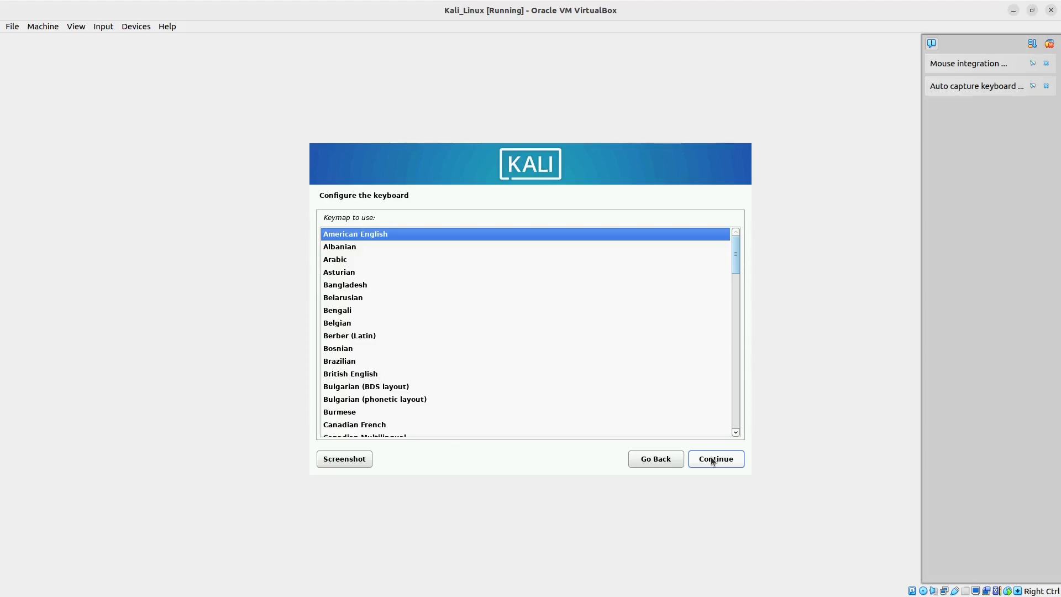
click(711, 460)
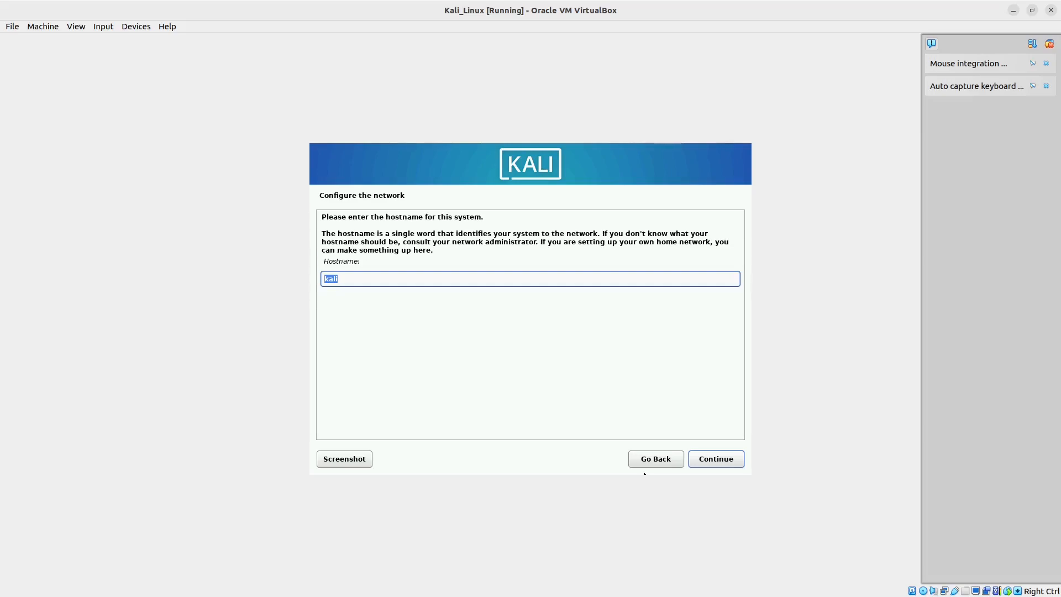
Step: Accept kali as the system's hostname and set the domain name to kalilocal.com
click(708, 460)
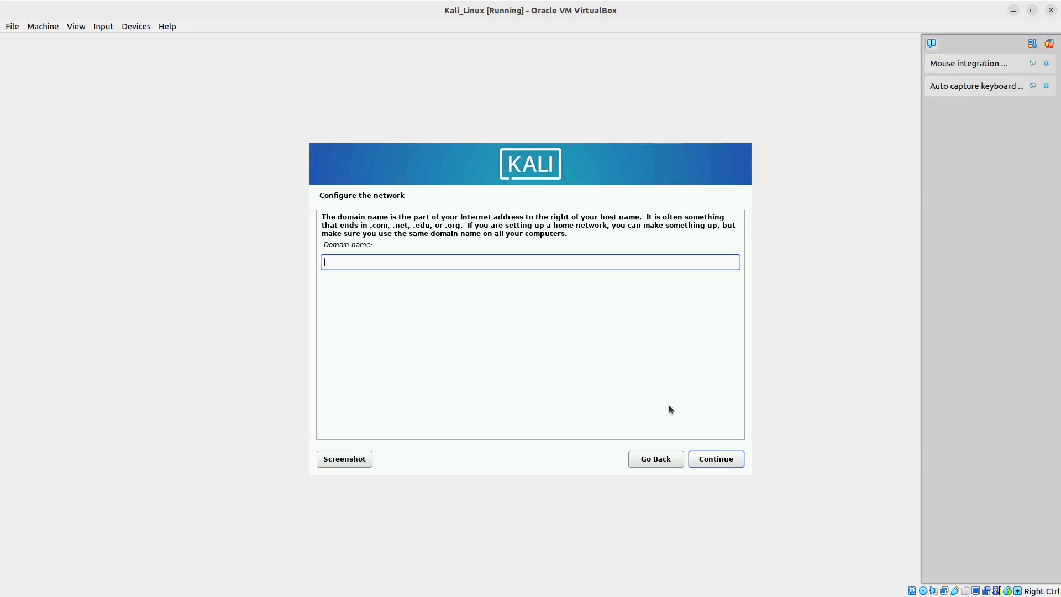
text(kalilocal.com)
click(708, 458)
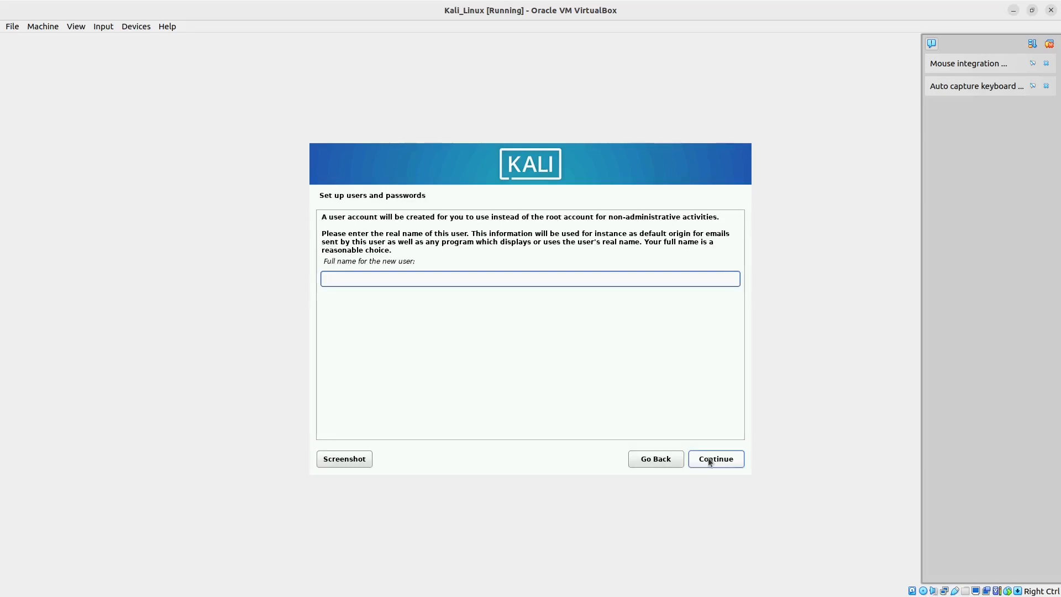
Step: Set the new user's full name to kaliuser and accept kaliuser as the account's username
text(kaliuser)
click(711, 463)
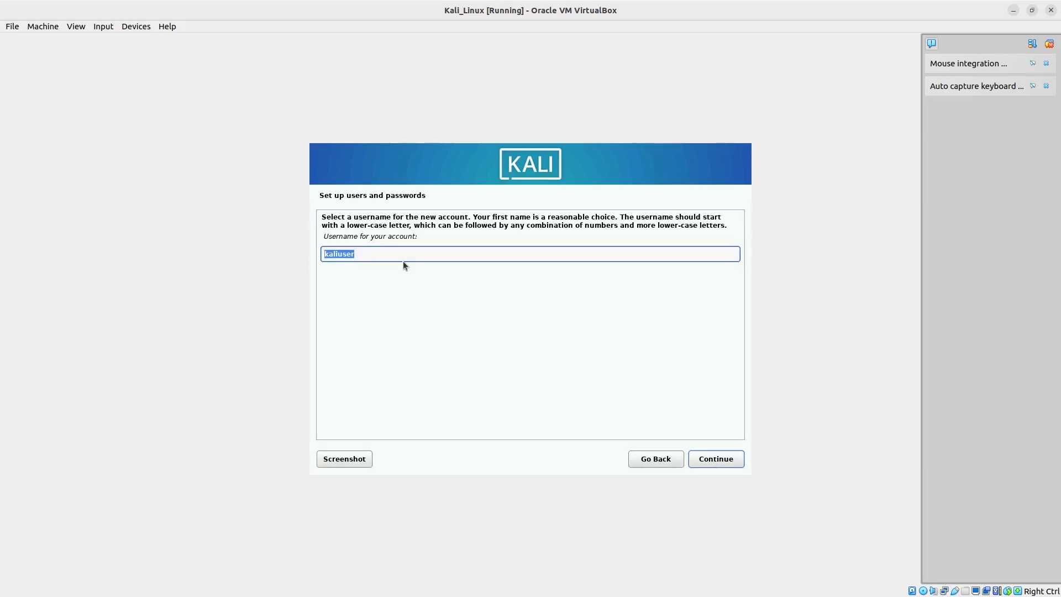
key(Return)
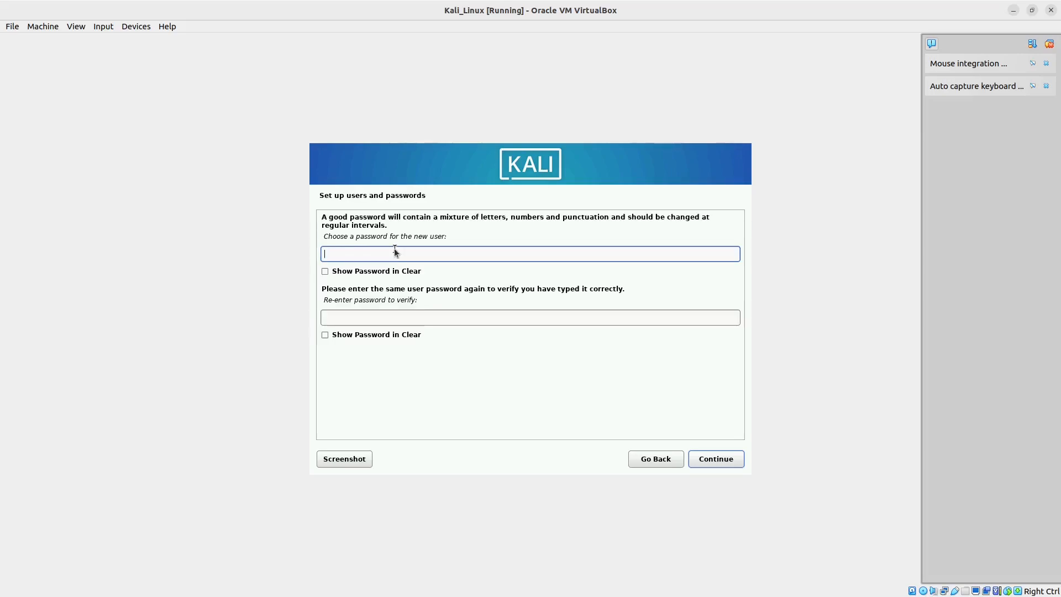
Step: Enter the new user's account password, repeat it for verification and submit it
text(kalilinux)
click(360, 316)
text(kalilinux)
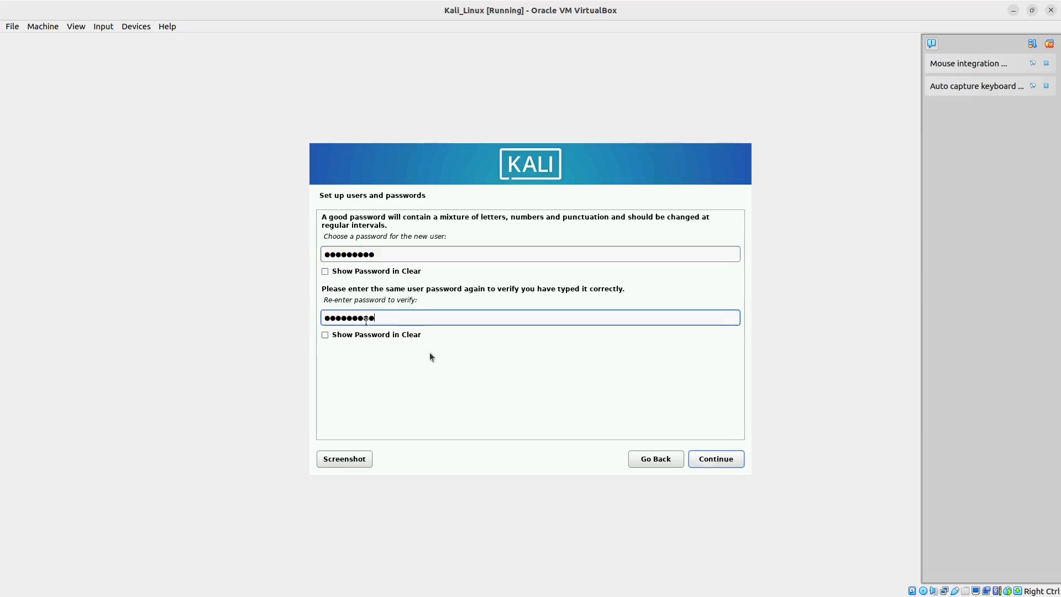
click(721, 460)
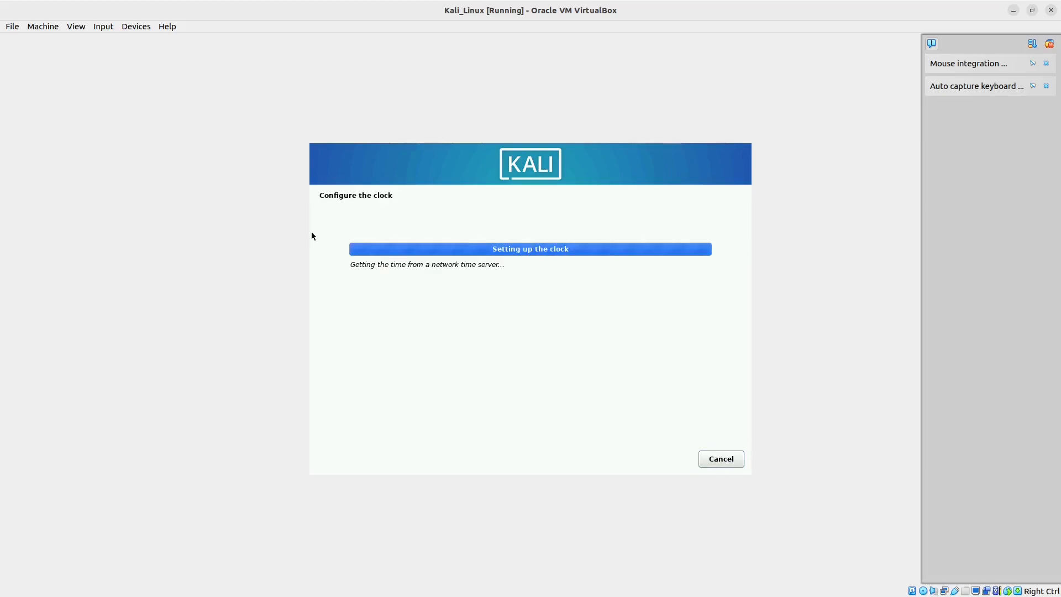
Step: Set the system clock's time zone to Pacific
click(344, 293)
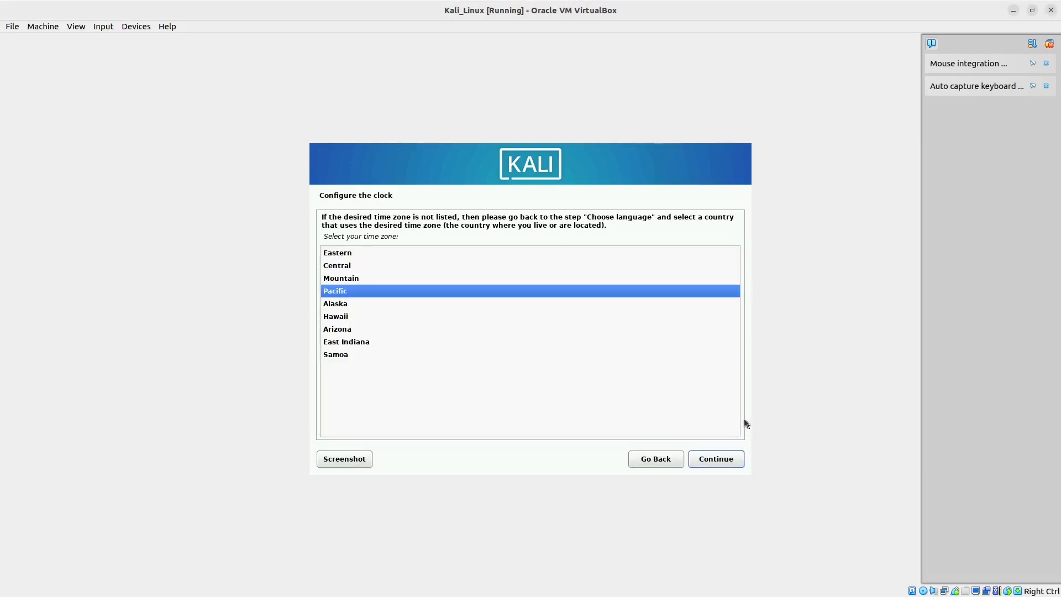
click(704, 459)
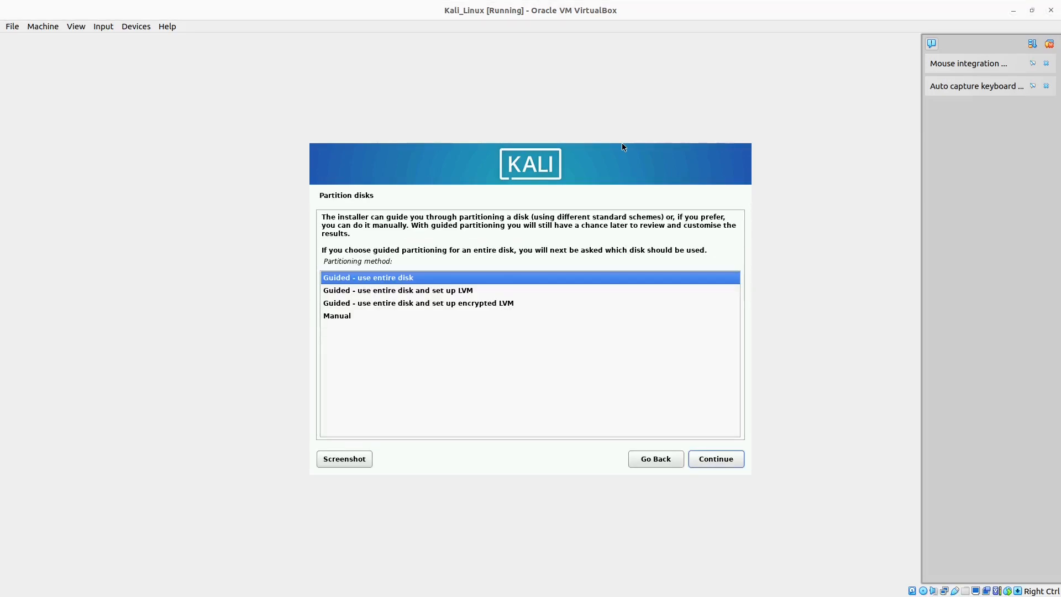
Step: Partition the entire virtual hard disk with guided partitioning, all files in one partition, and write the changes to disk
click(712, 459)
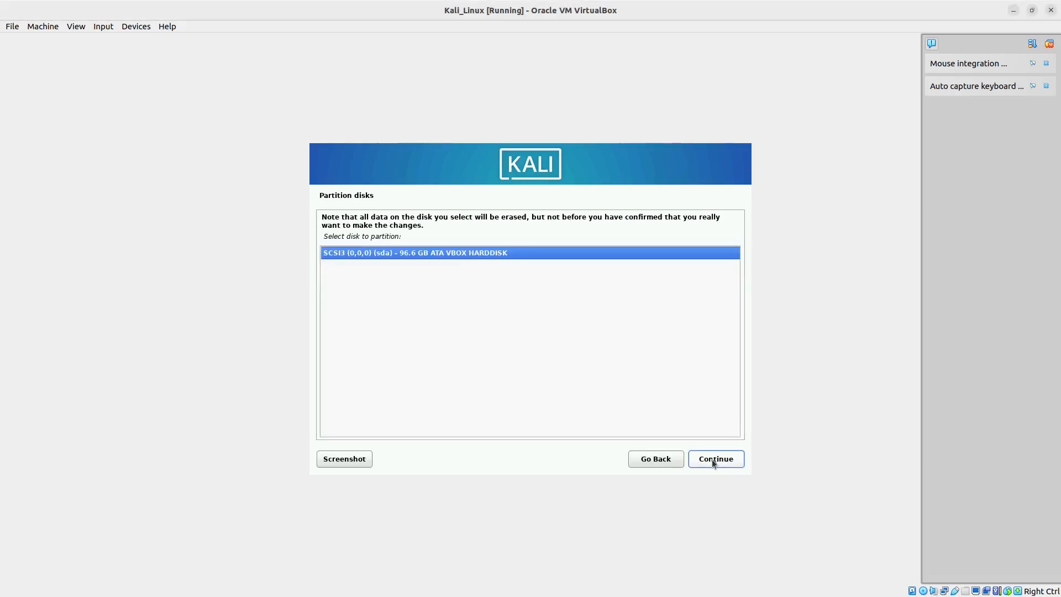
click(720, 462)
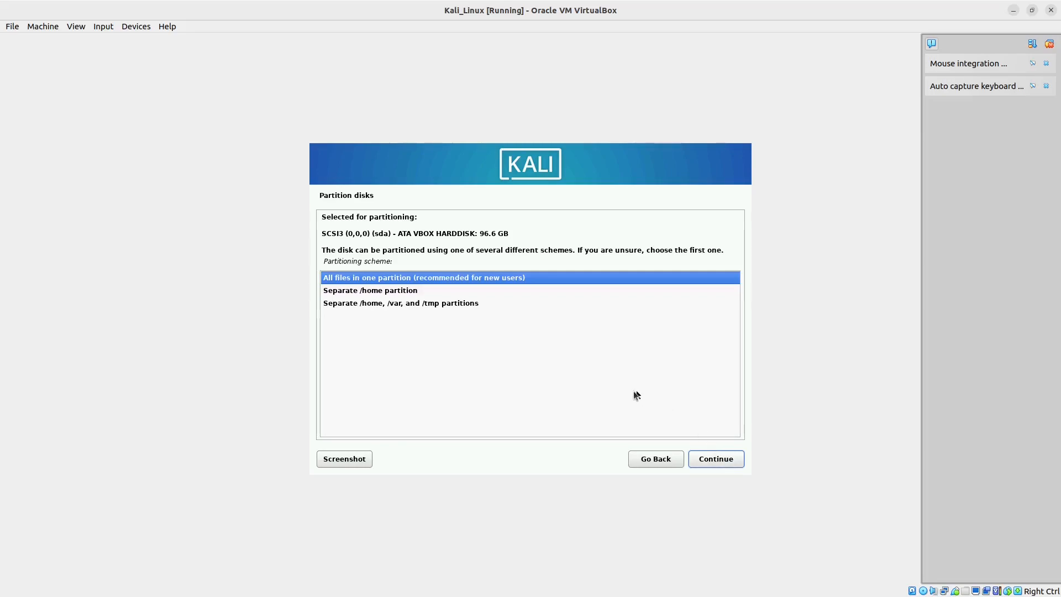
click(715, 459)
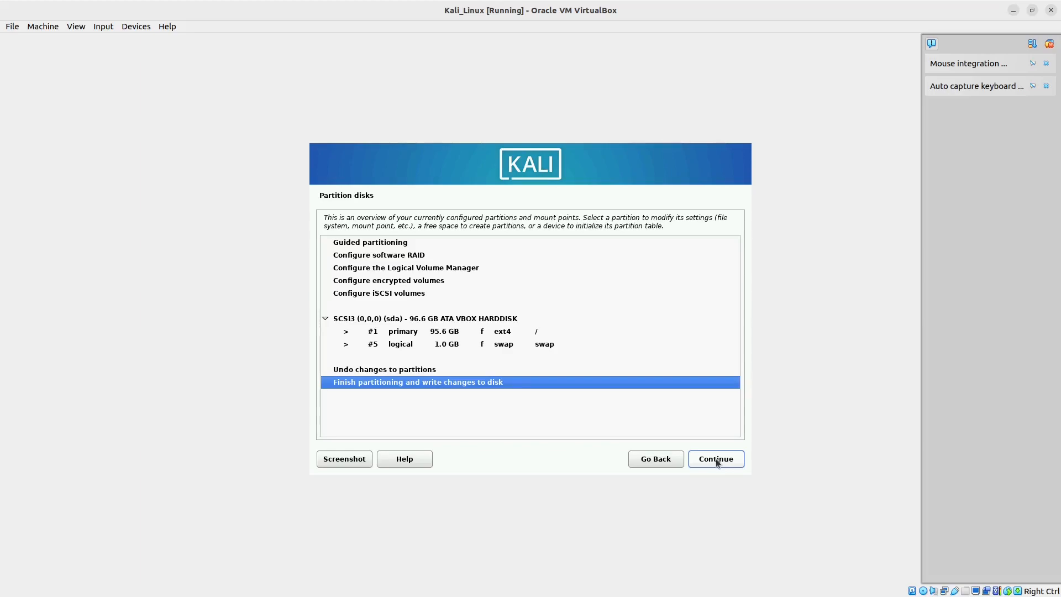
click(716, 459)
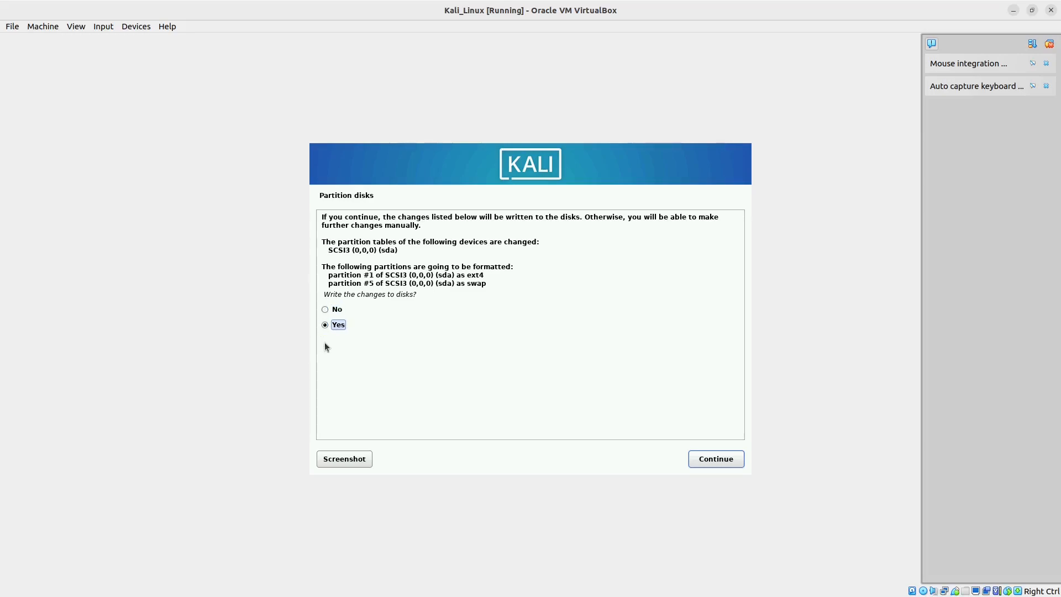
click(713, 459)
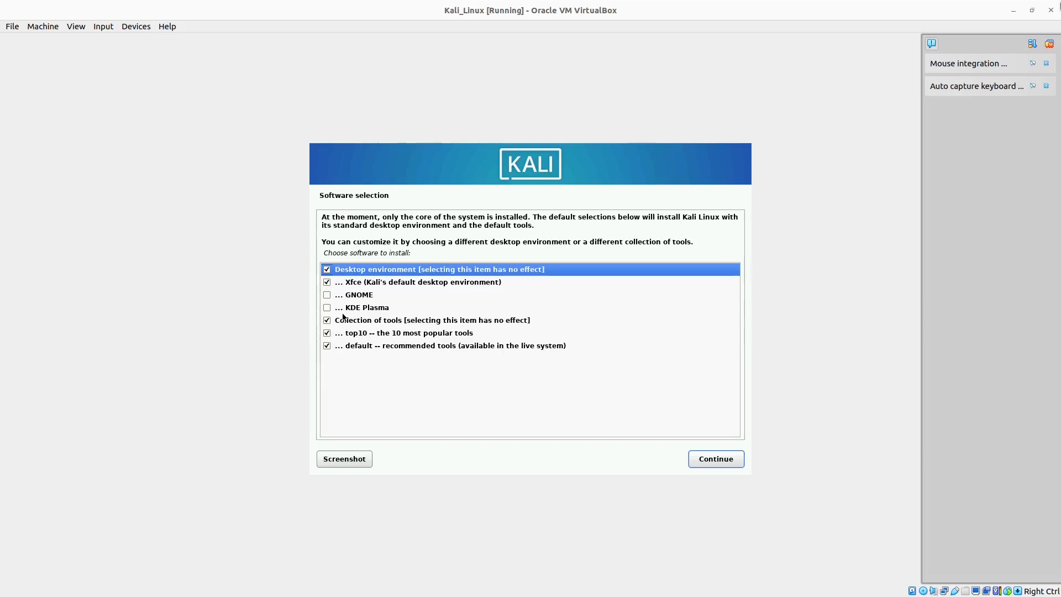
Step: Accept the default software selection and install the GRUB boot loader on /dev/sda
click(713, 462)
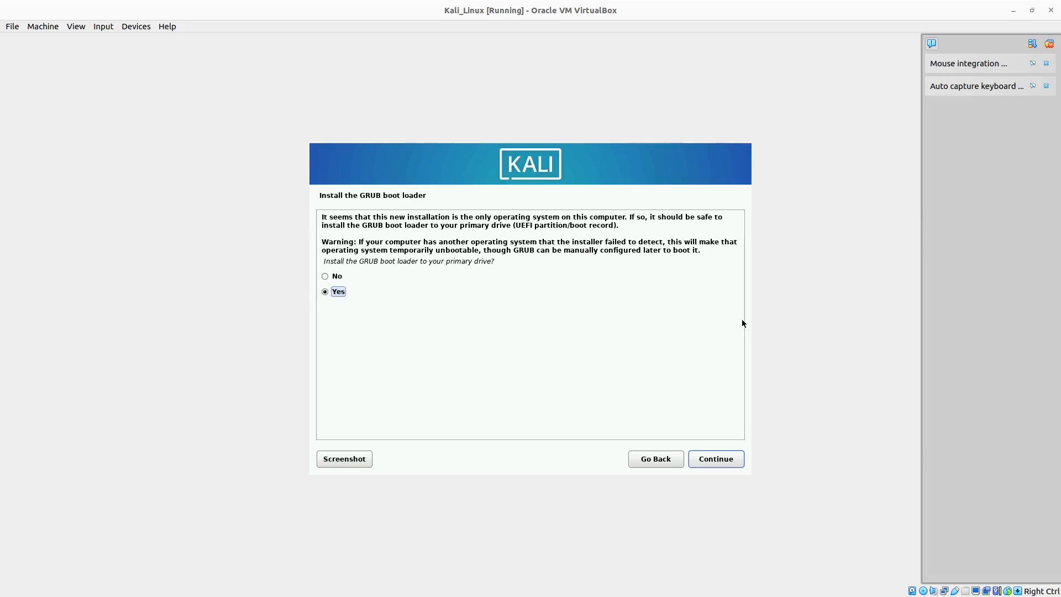
click(711, 459)
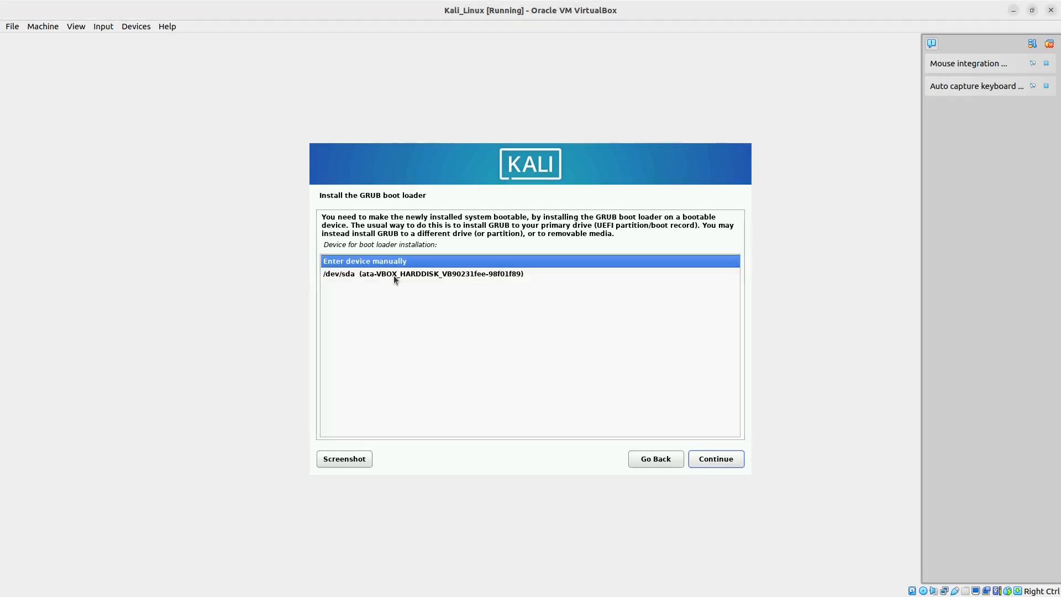
click(394, 275)
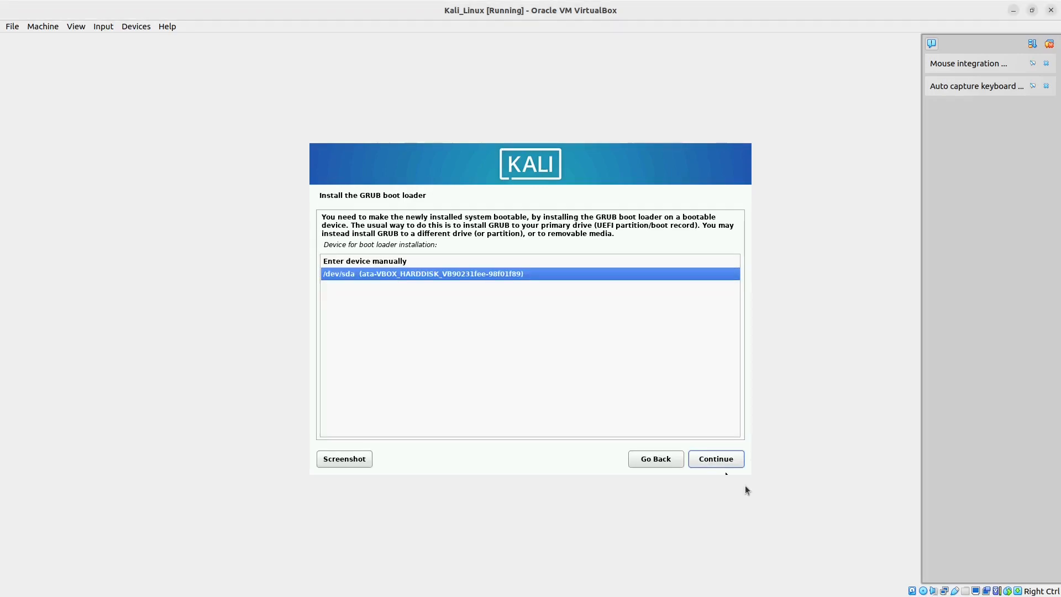
click(718, 459)
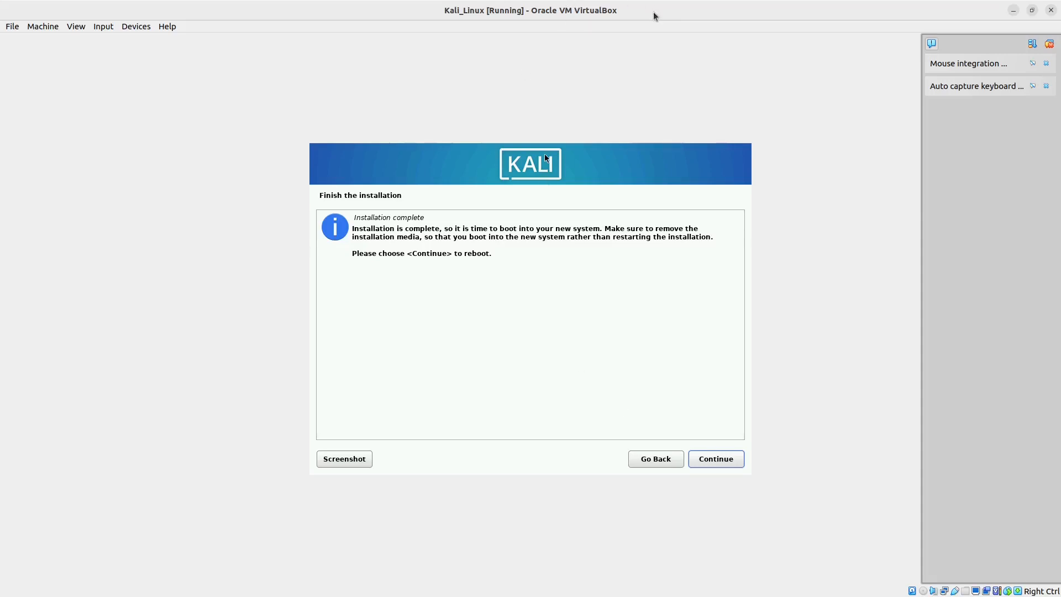
Step: Check the virtual machine's optical drive in the VirtualBox Manager and reboot into the newly installed Kali system
click(1031, 9)
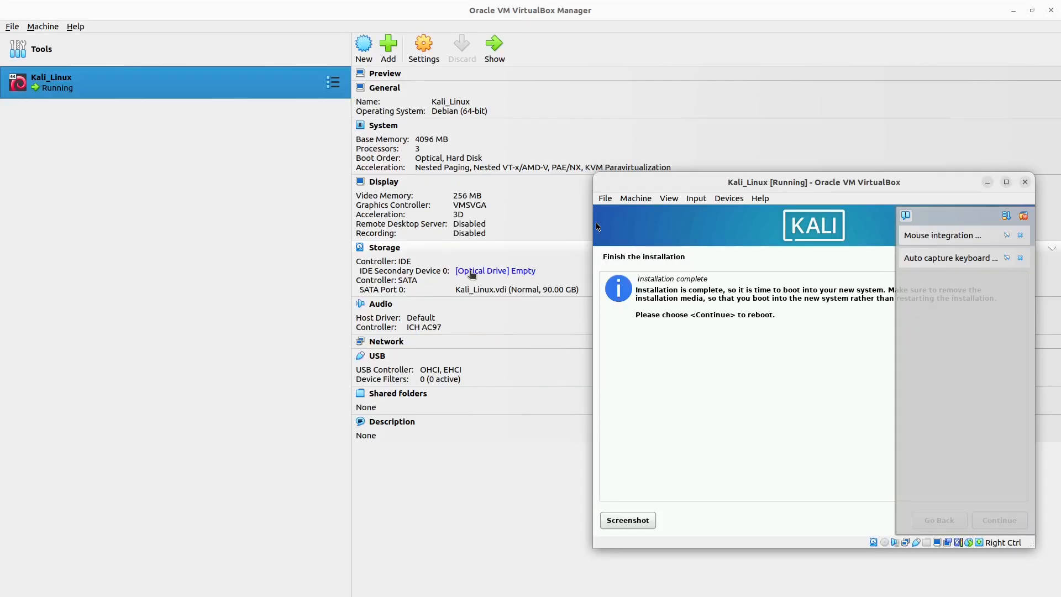
double_click(713, 183)
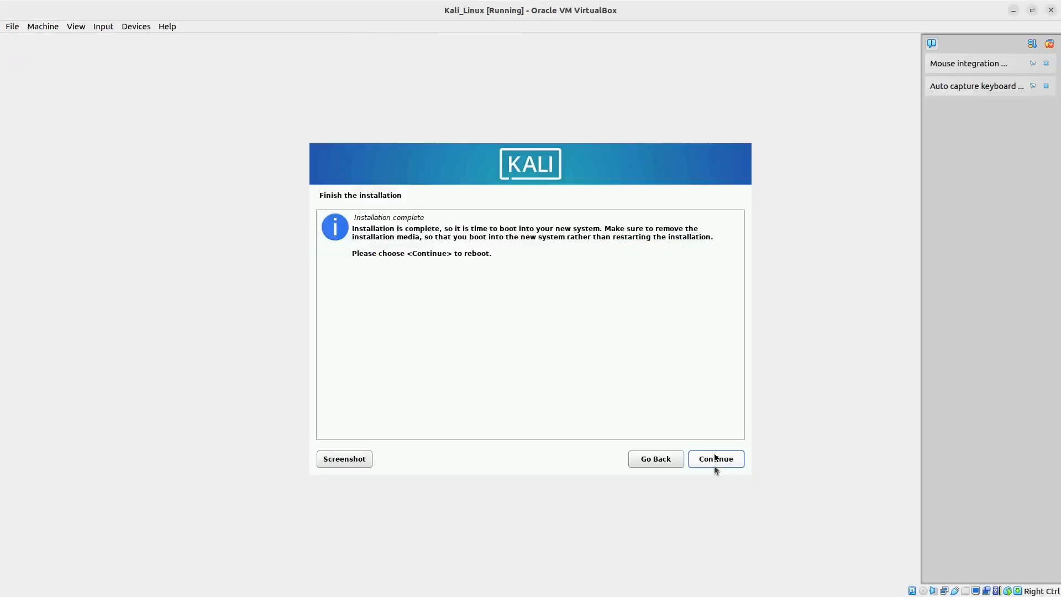
click(719, 460)
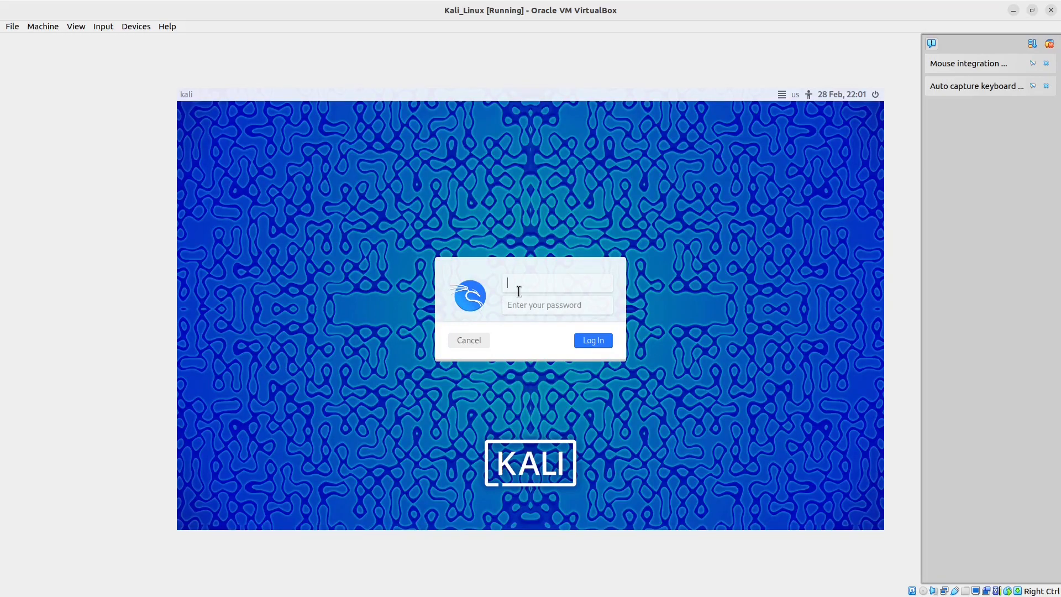
Step: Log in to Kali Linux as kaliuser with the account password
text(kaliuser)
click(533, 304)
text(•••••••••)
click(593, 342)
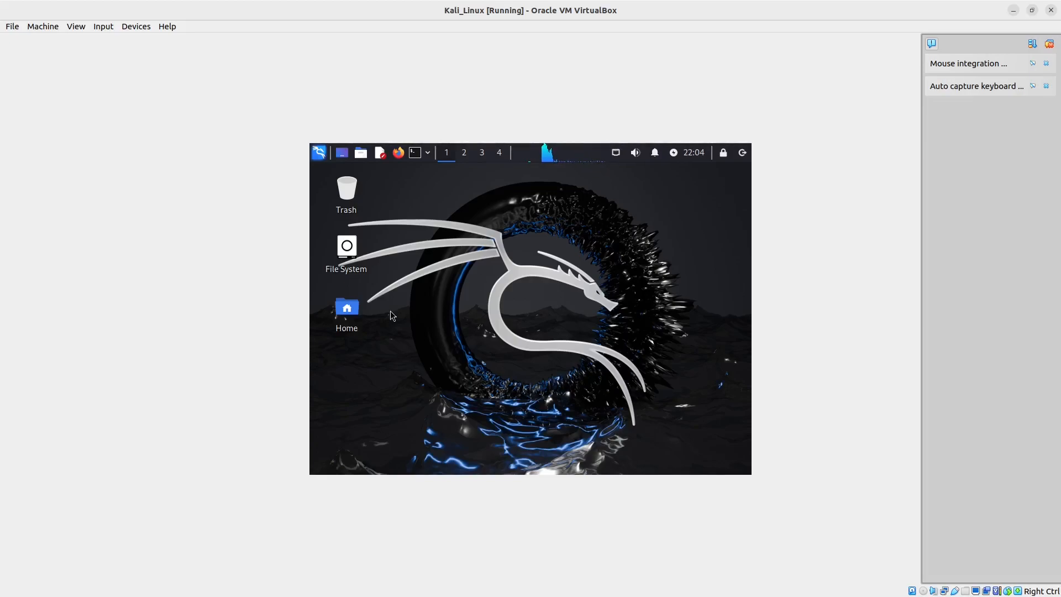
Step: Switch the virtual machine window to scaled mode and change the Kali desktop background to the blue-green wallpaper with the black dragon
click(75, 26)
click(124, 66)
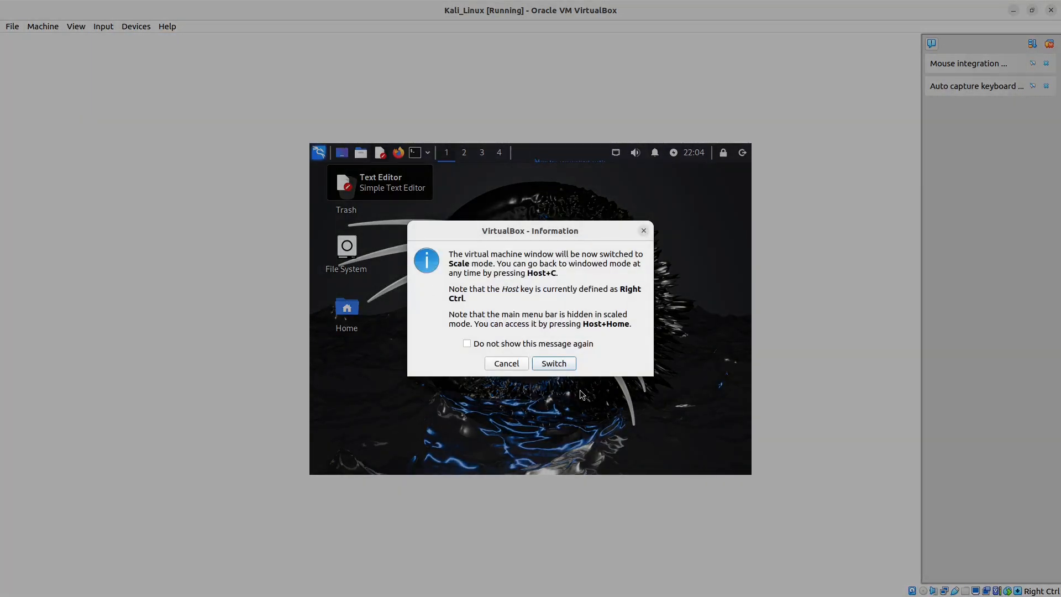
click(557, 364)
right_click(596, 143)
click(714, 398)
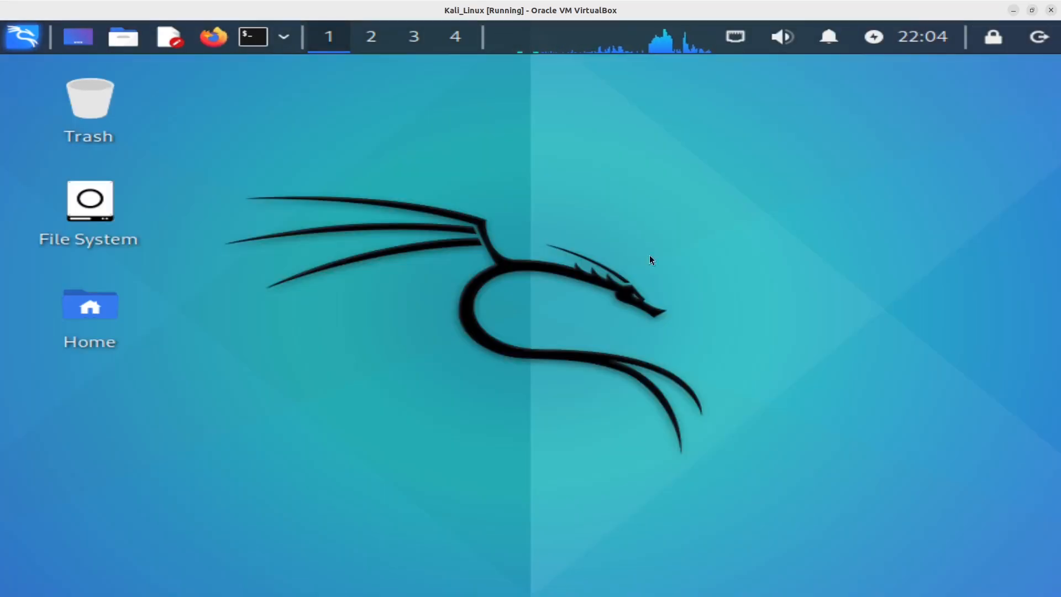